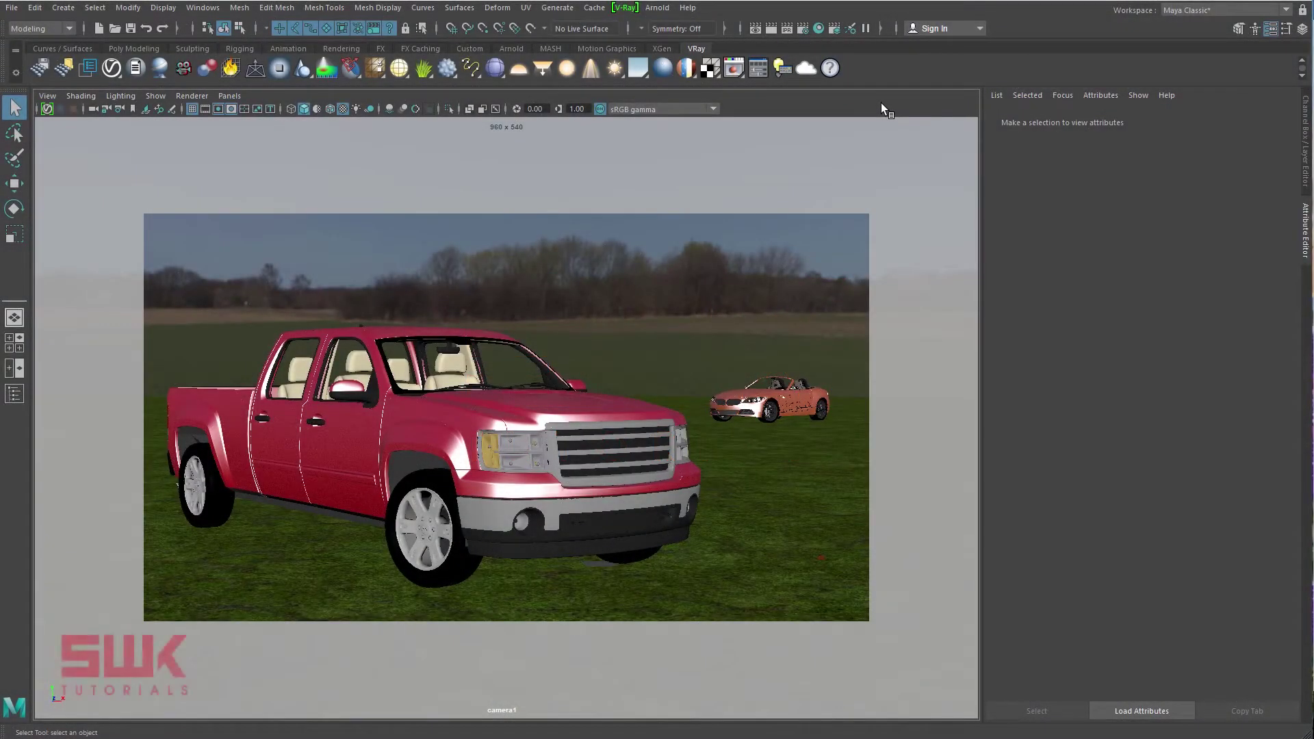
- Switch to the four-view layout, select camera1 and reposition it with the move tool
key(space)
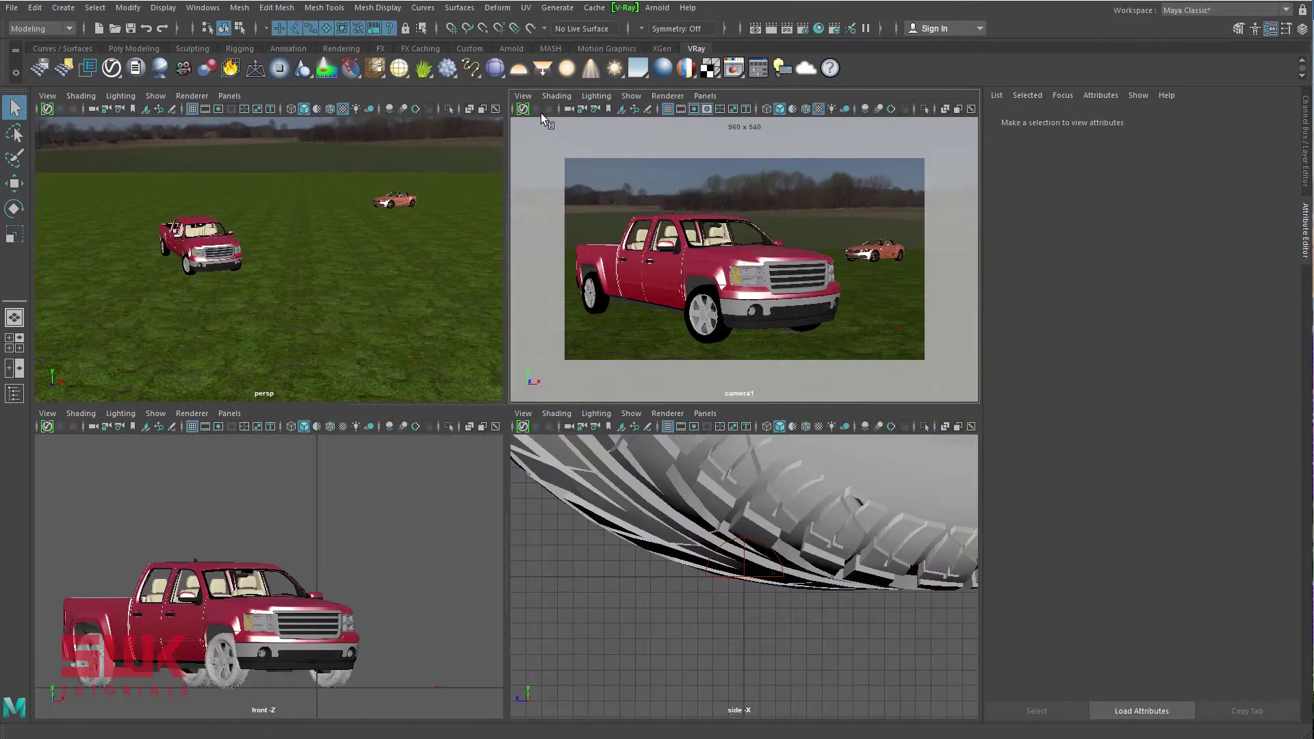
click(523, 96)
click(531, 125)
key(w)
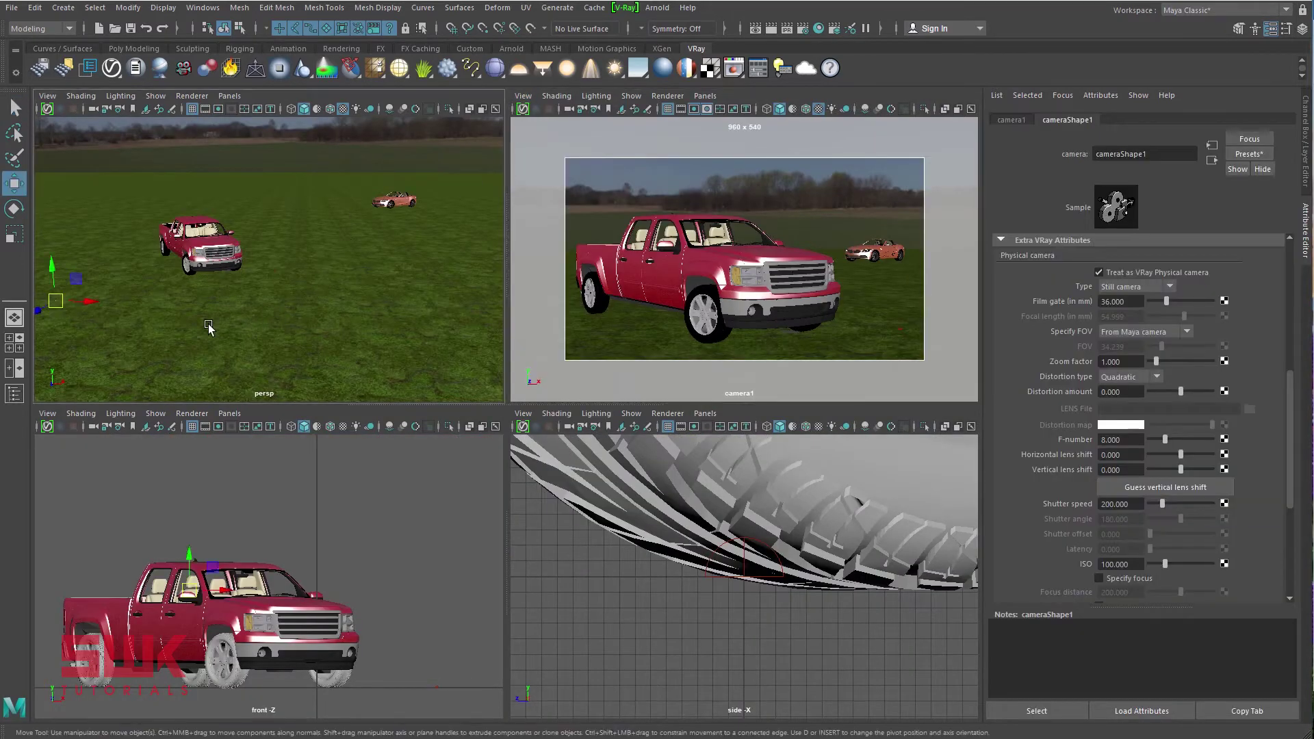
click(54, 302)
key(q)
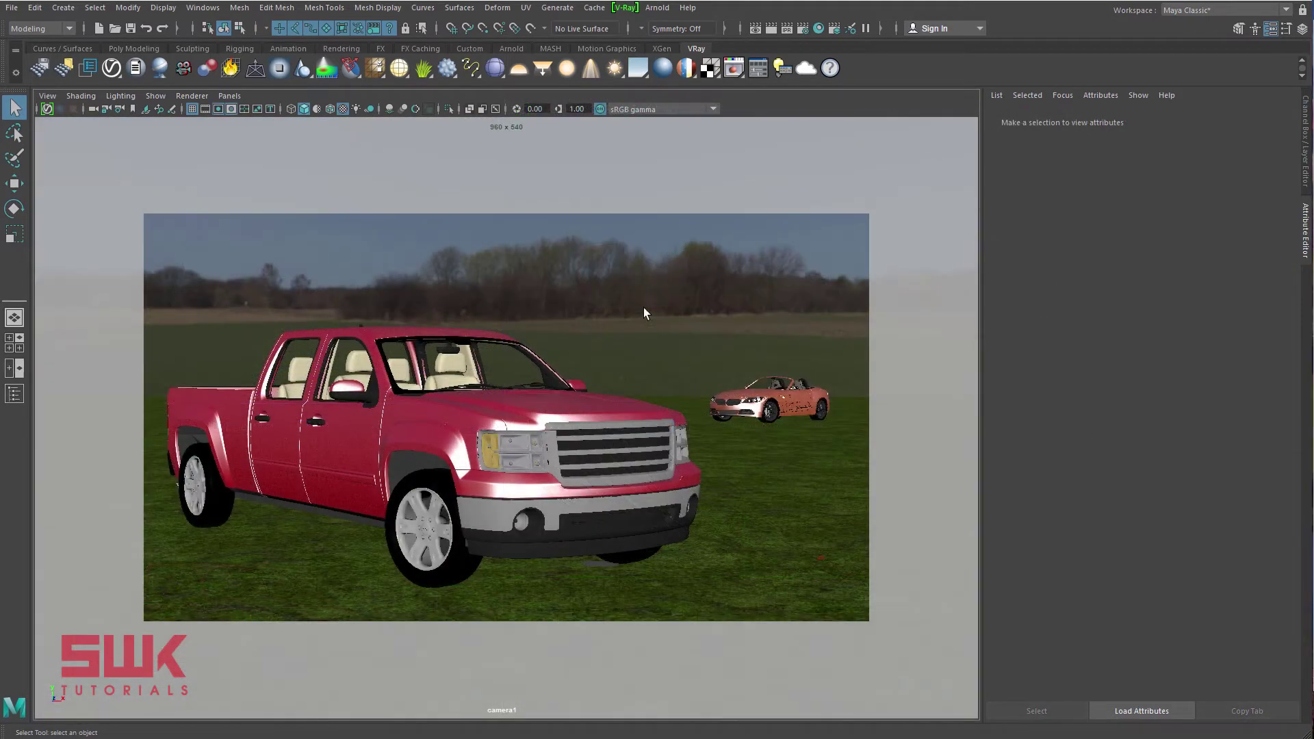
- Select the scene camera, check its VRay attributes and expand Extra VRay Attributes
click(43, 97)
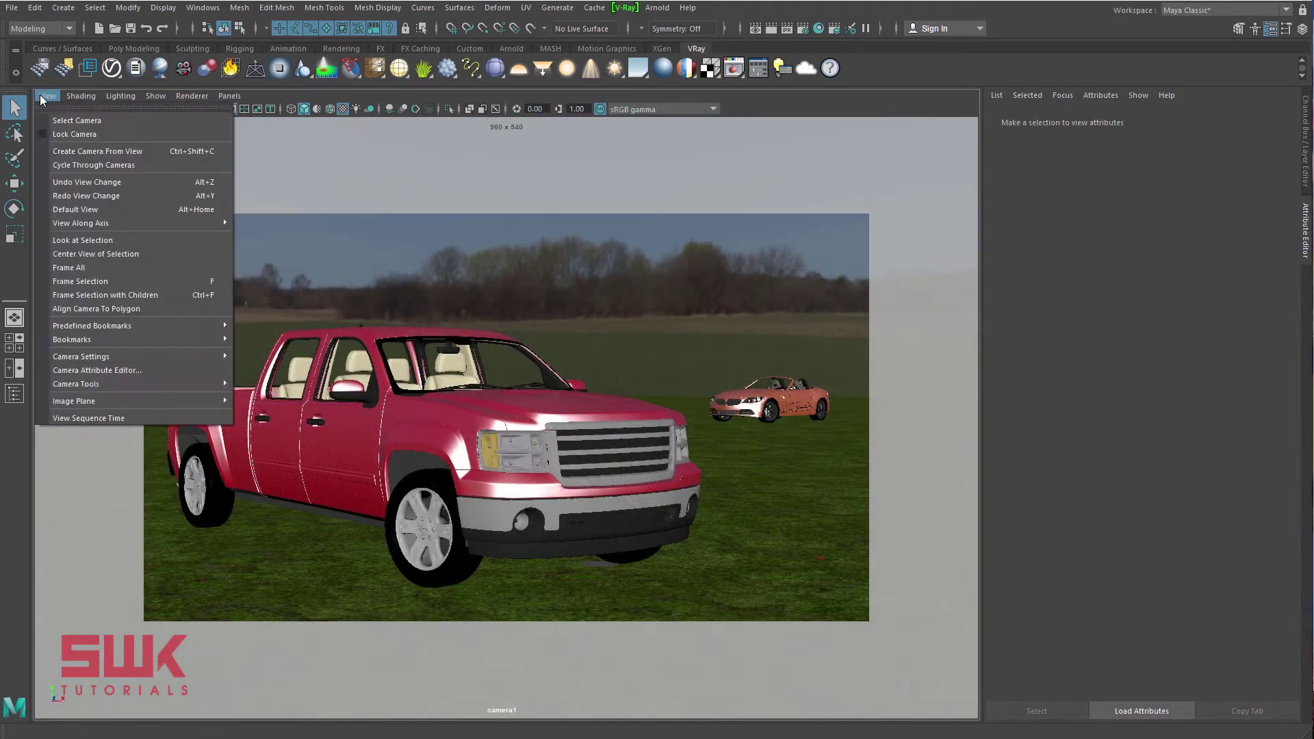
click(110, 121)
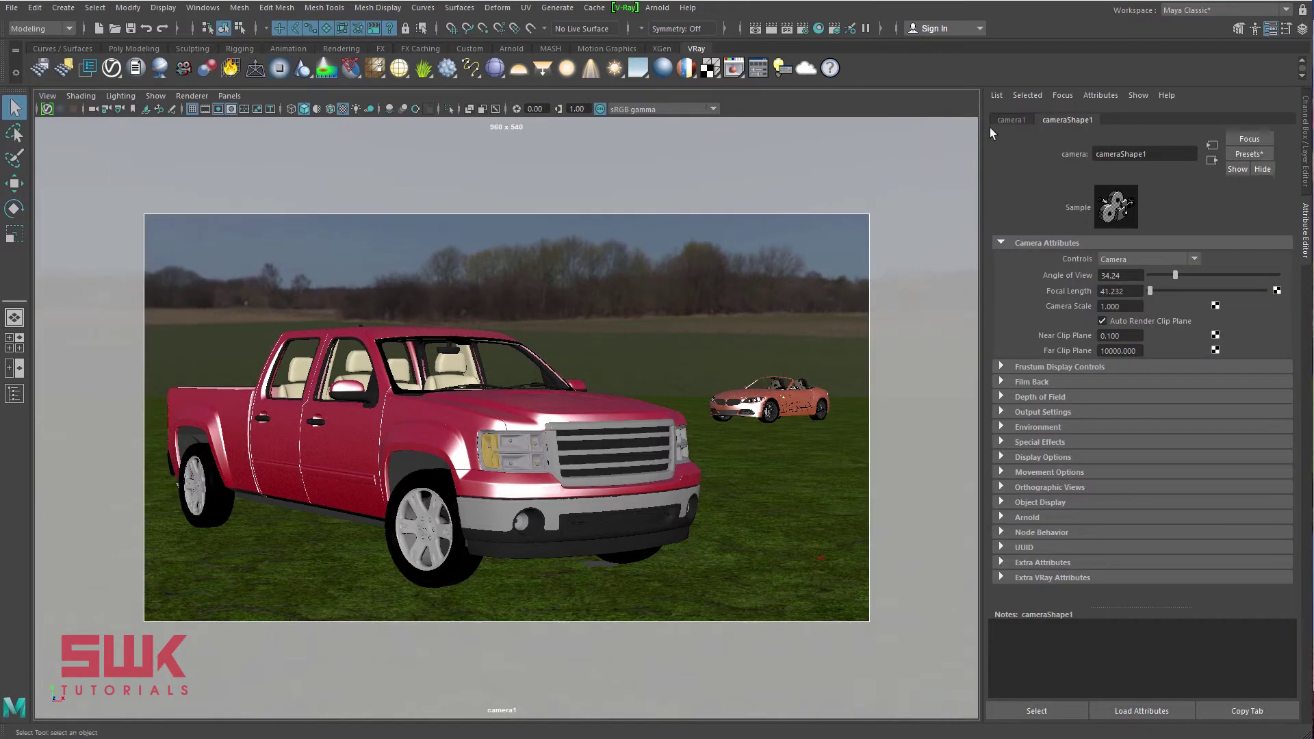
click(1091, 95)
mouse_move(1107, 150)
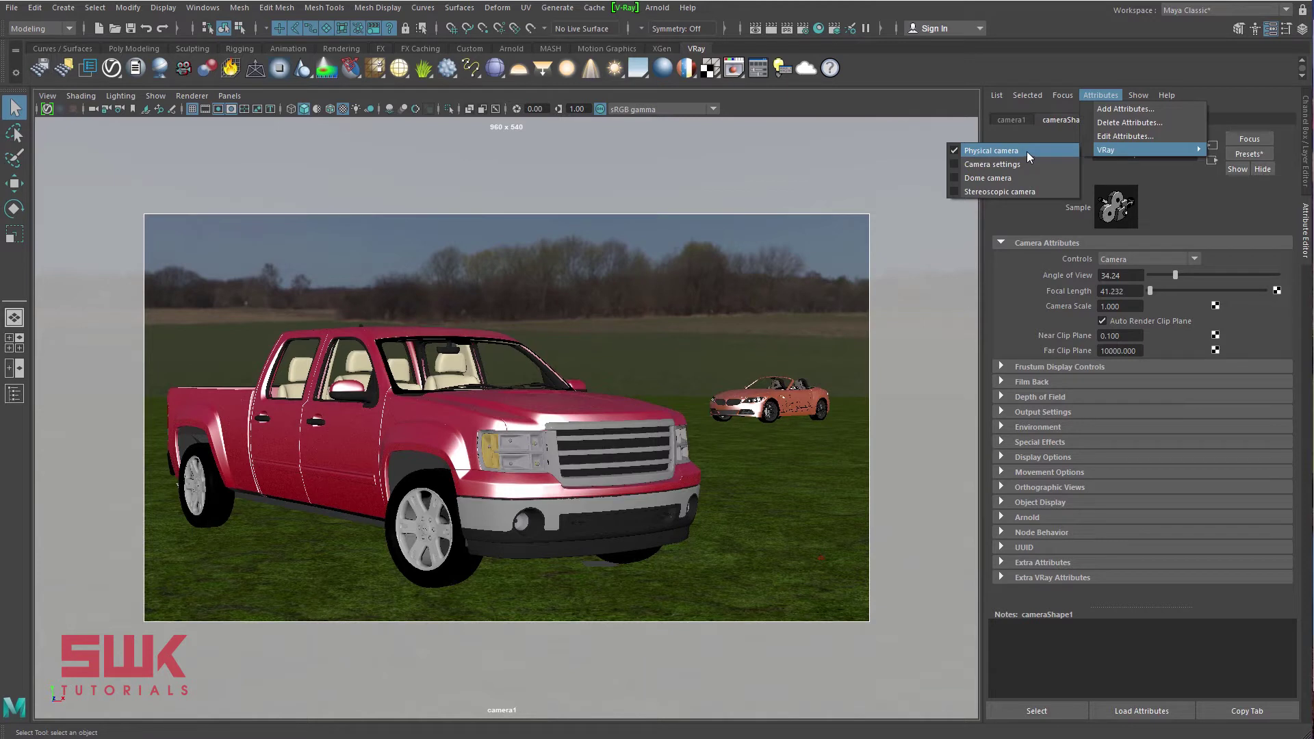
click(1033, 298)
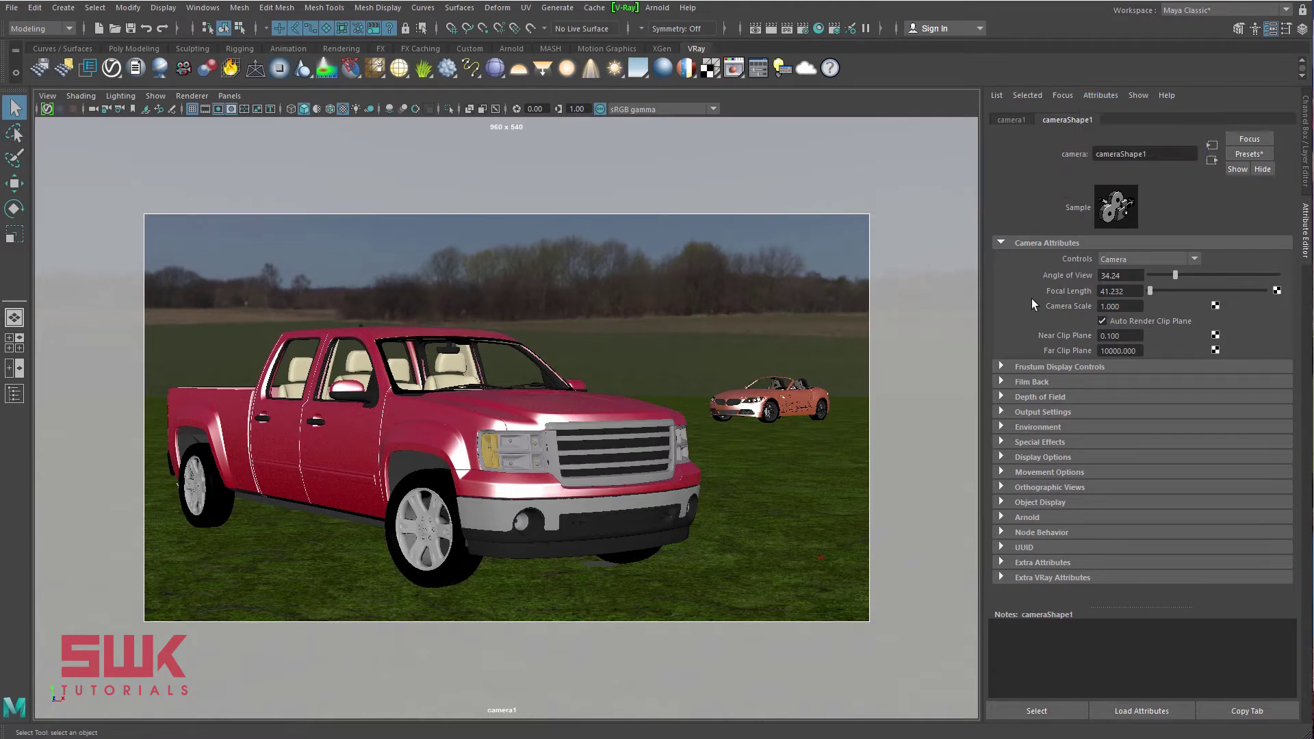
click(1047, 579)
scroll(1037, 574, down, 2)
scroll(1032, 571, down, 2)
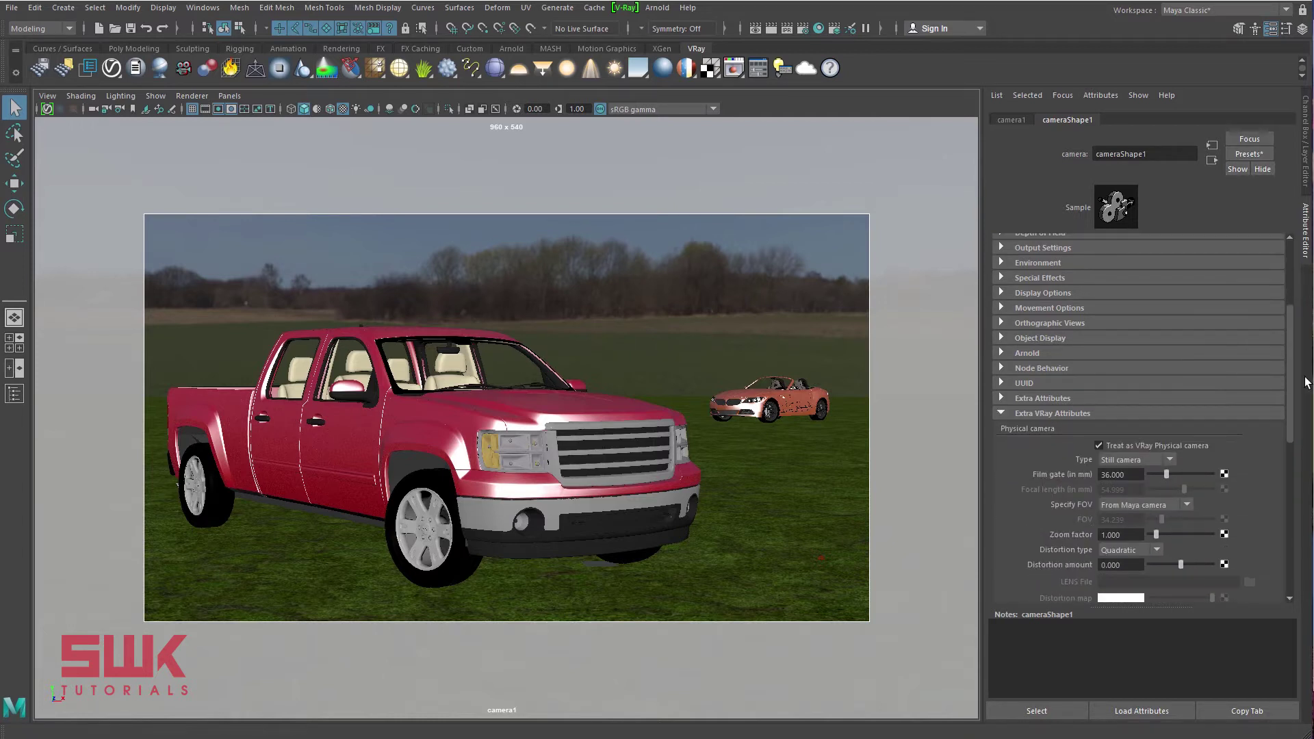
drag(1290, 385, 1277, 436)
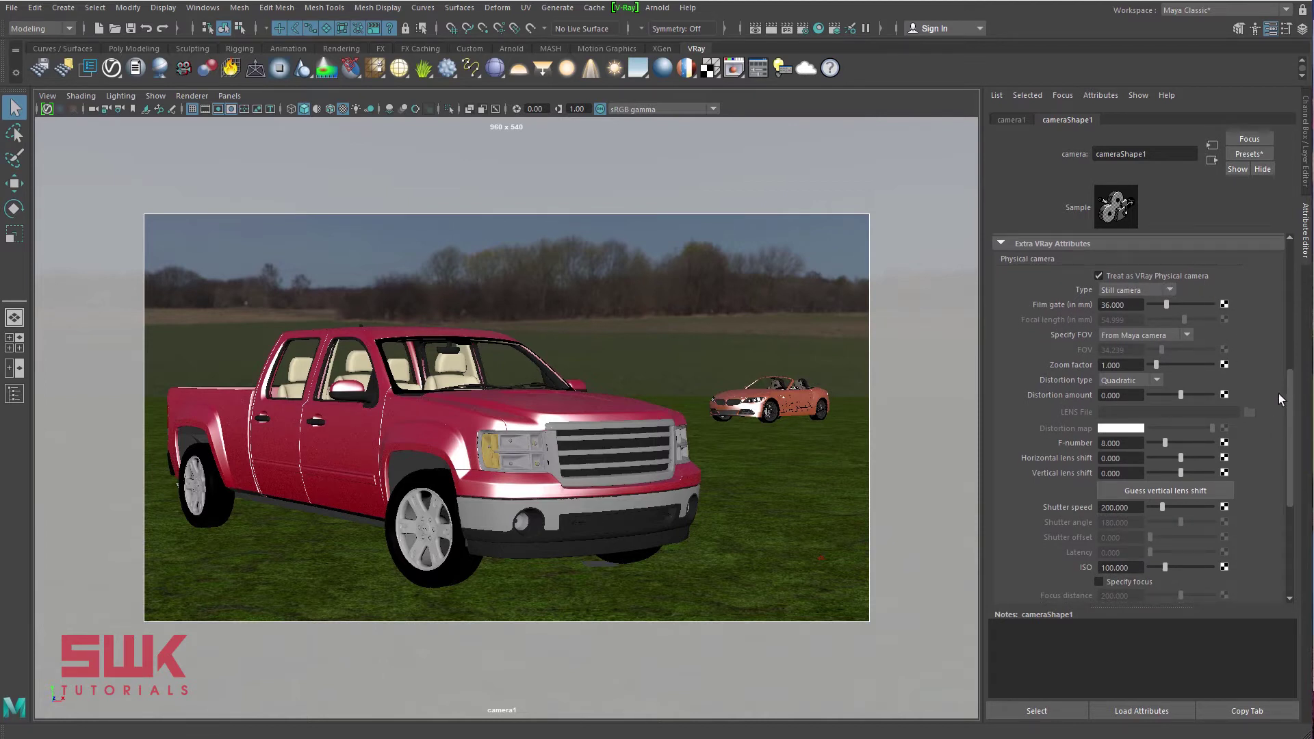
drag(1288, 406, 1279, 404)
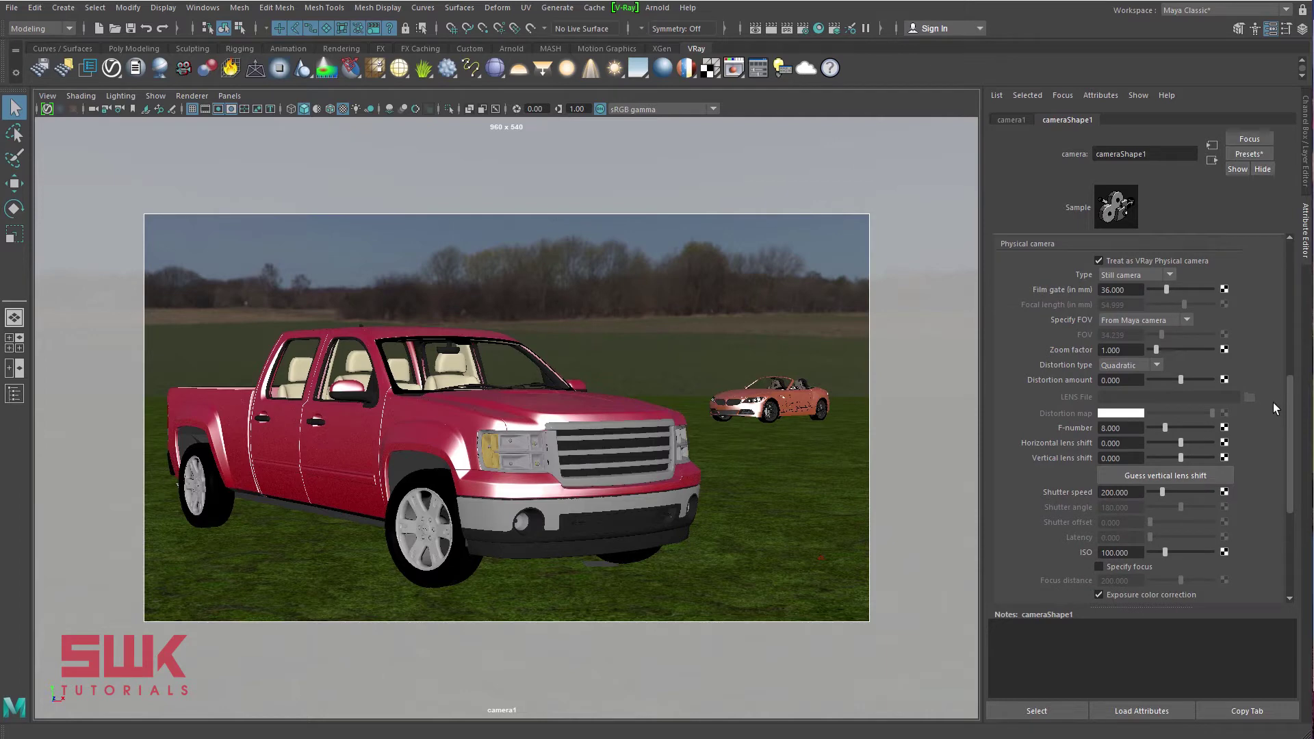
- Render the camera view with V-Ray and keep the result in the render history
click(770, 28)
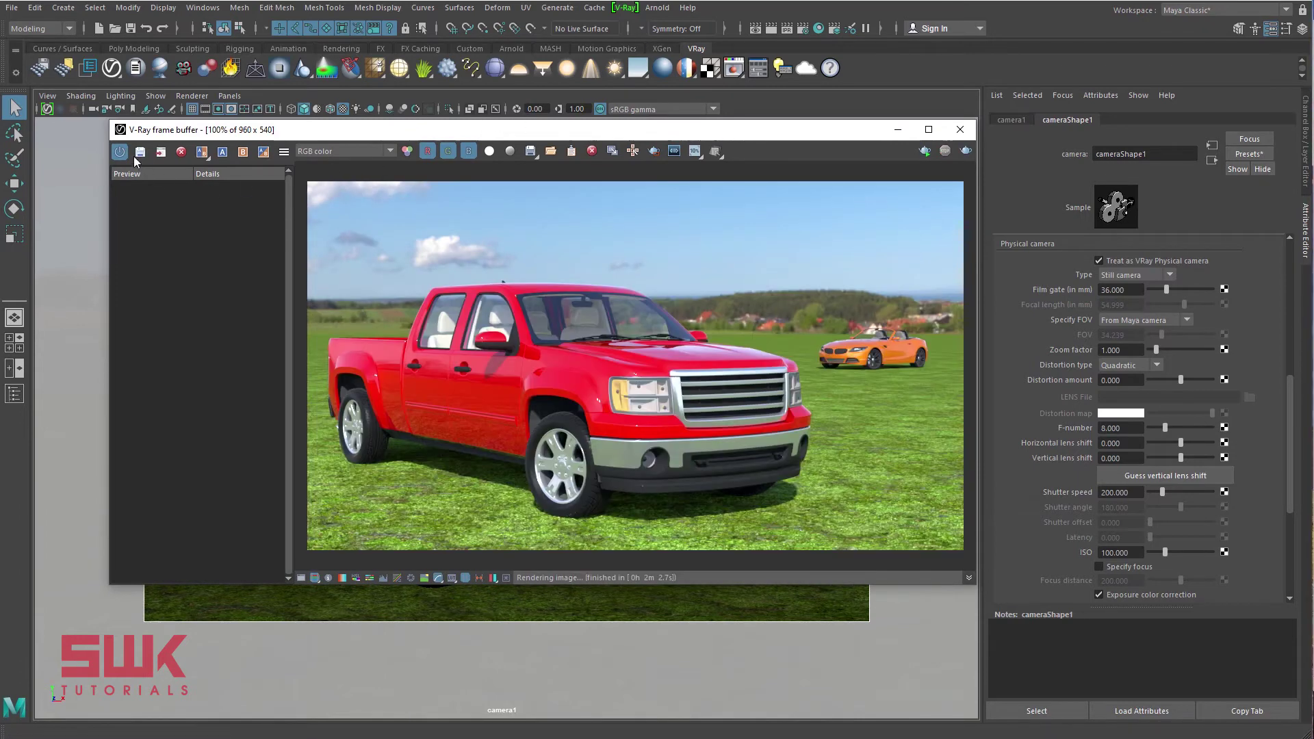
click(142, 152)
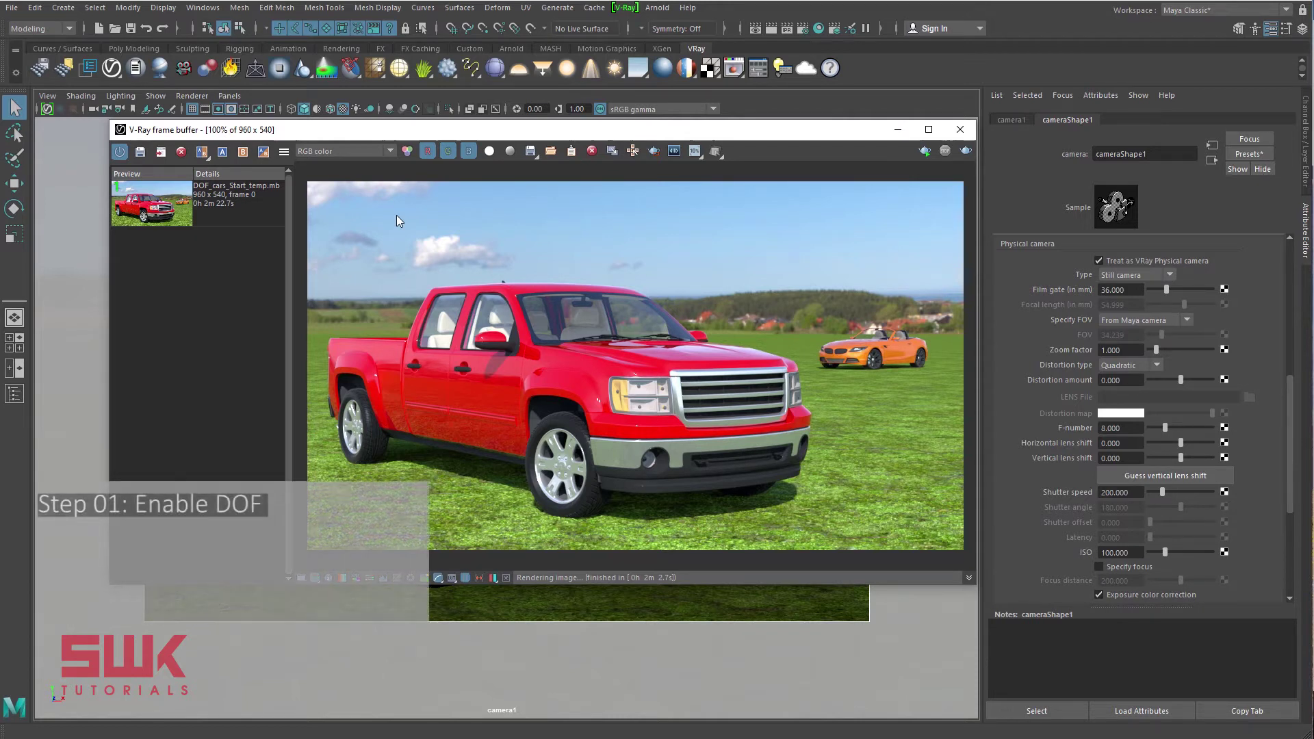
drag(1291, 437, 1291, 518)
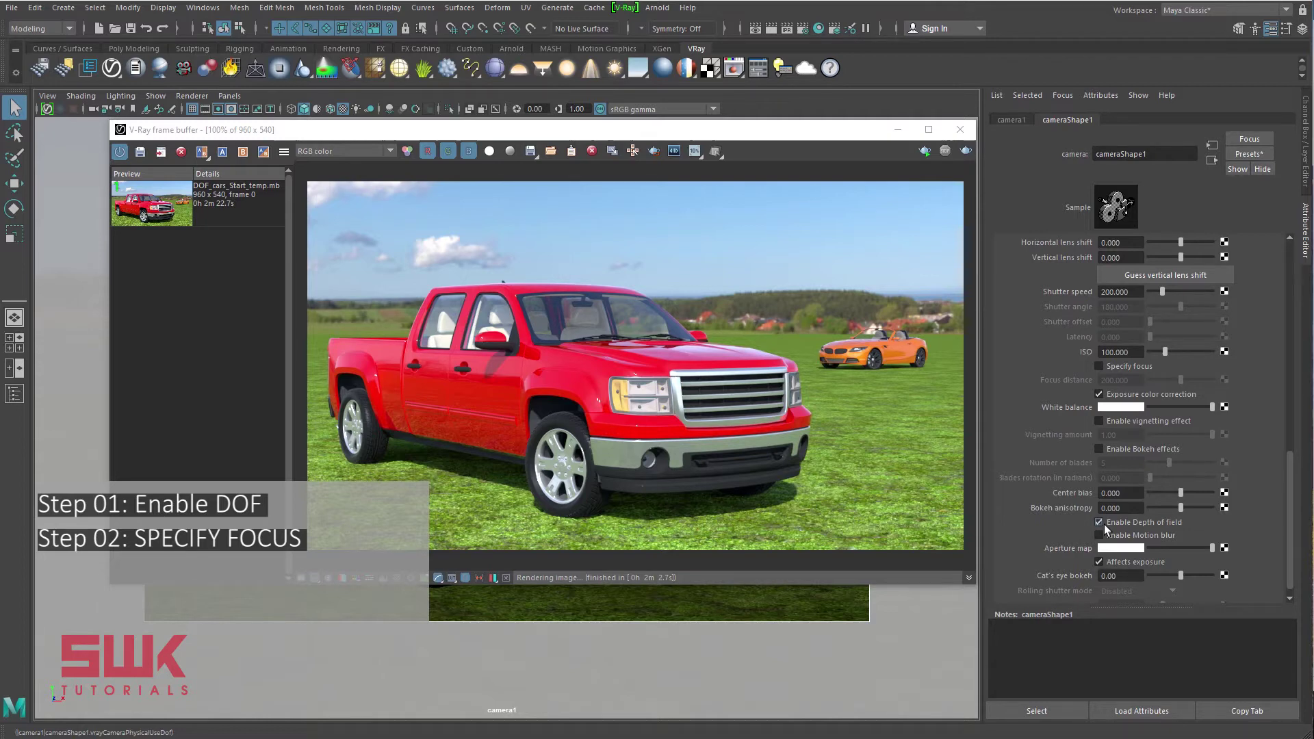
- Show object details in the viewport HUD, close the render window and select the red truck
click(164, 8)
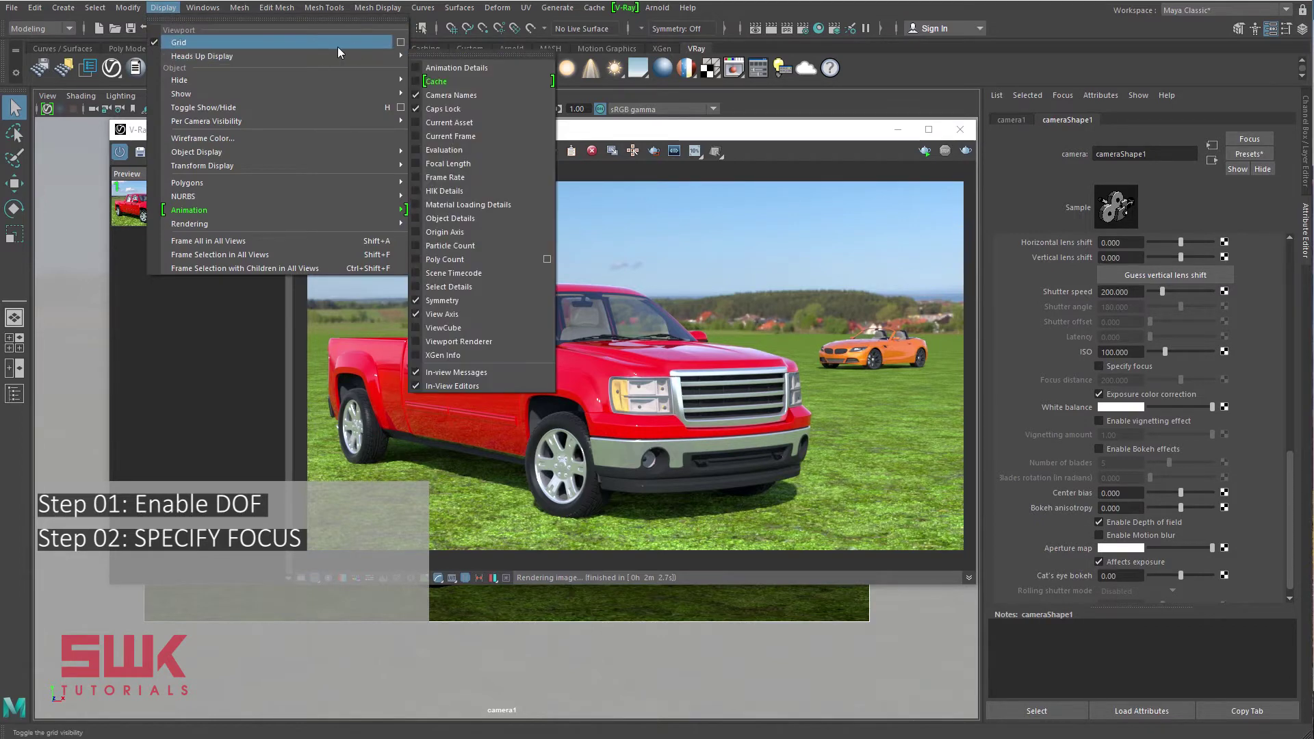
mouse_move(203, 56)
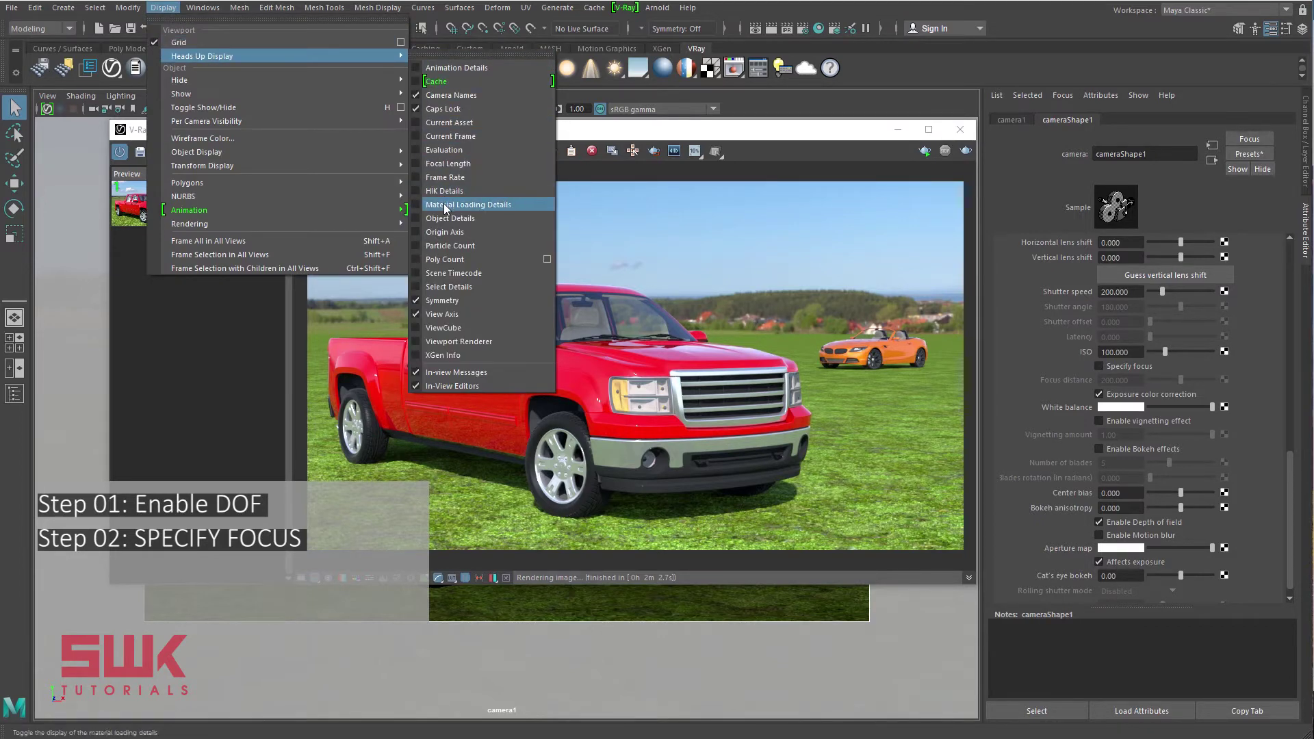
click(440, 219)
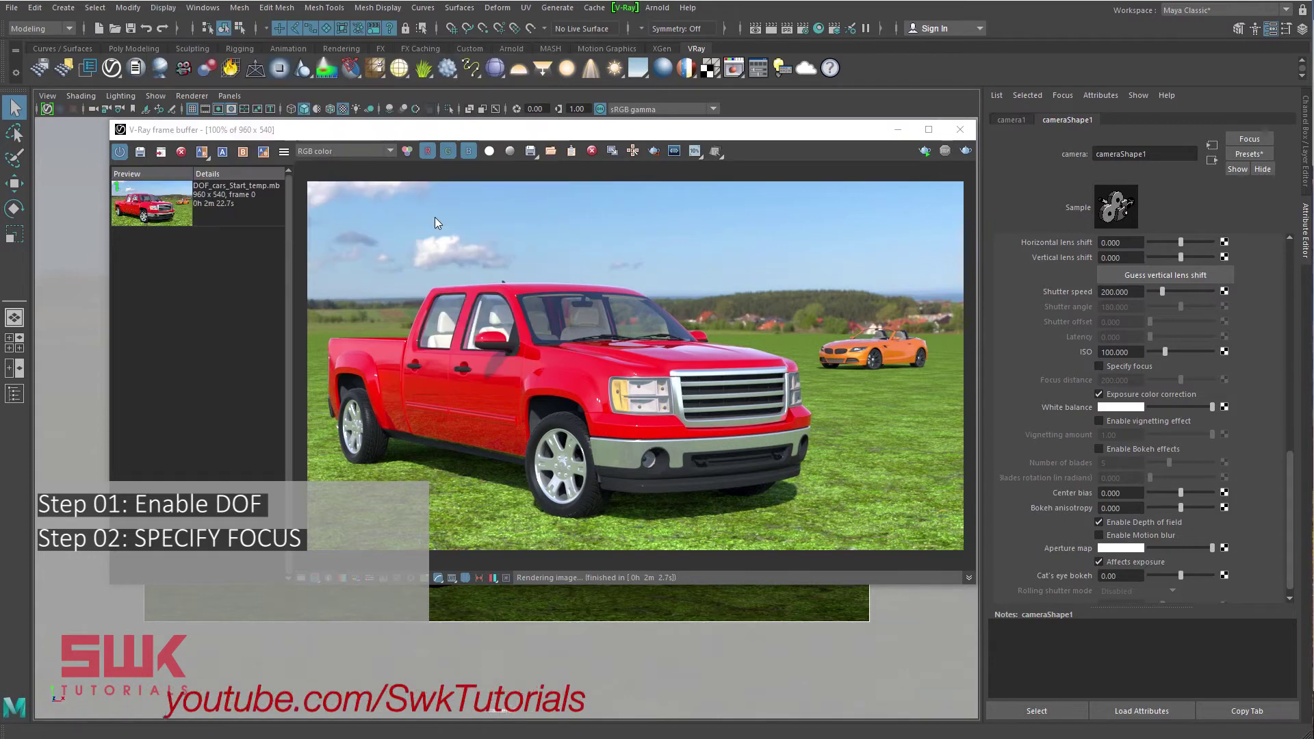
click(833, 136)
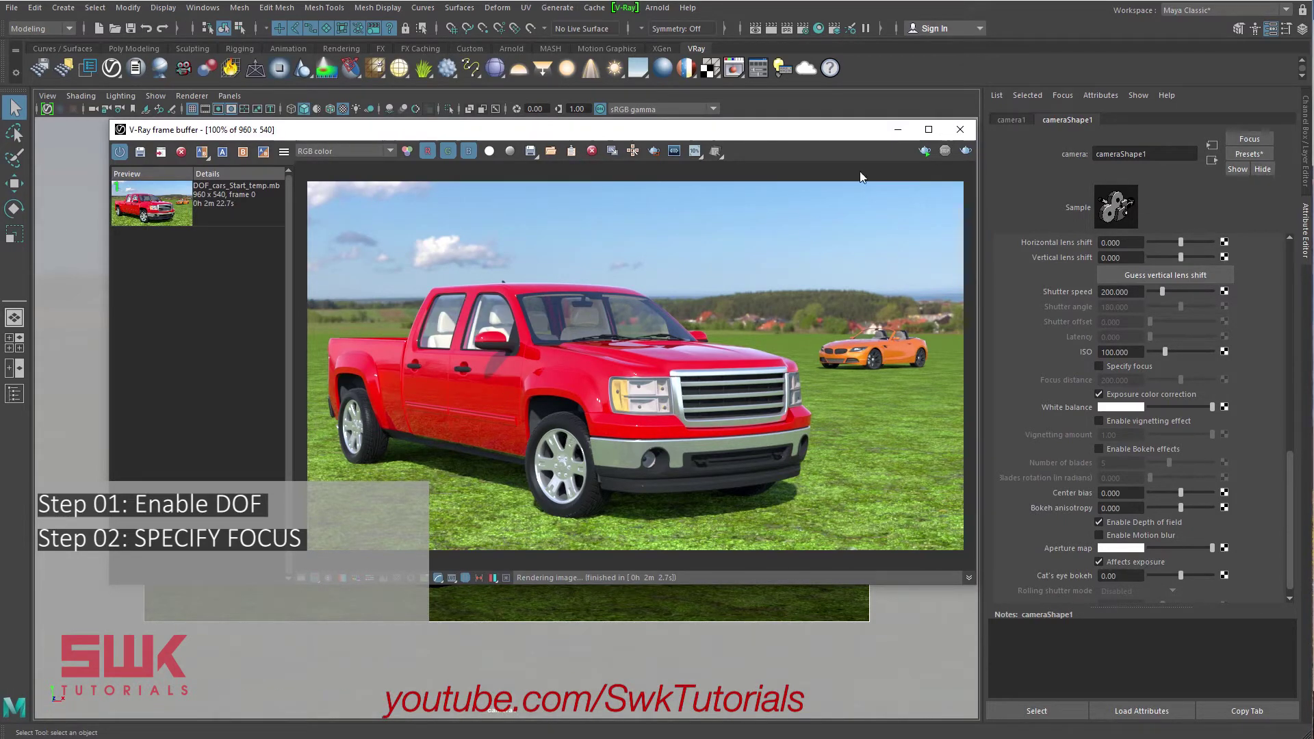
click(898, 130)
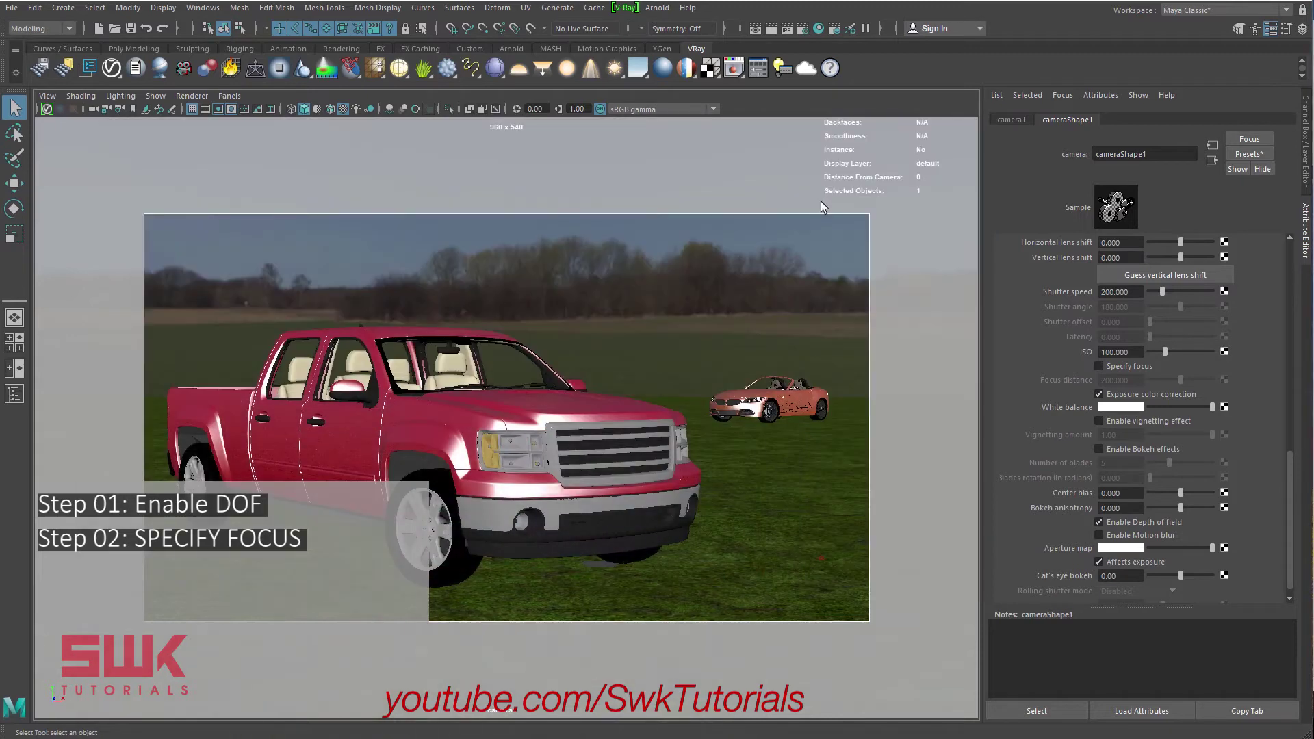
click(461, 390)
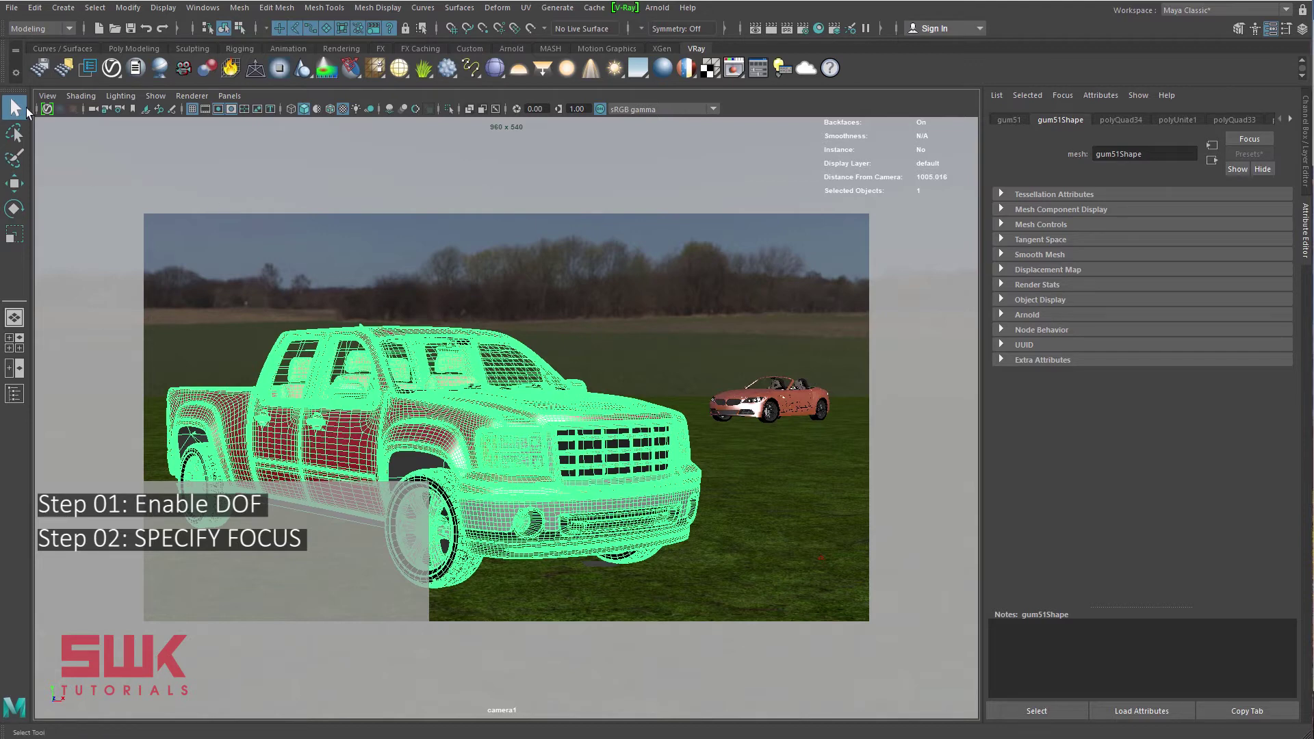
- Select the scene camera, enable focus distance specification and set it to 1000
click(47, 95)
click(49, 120)
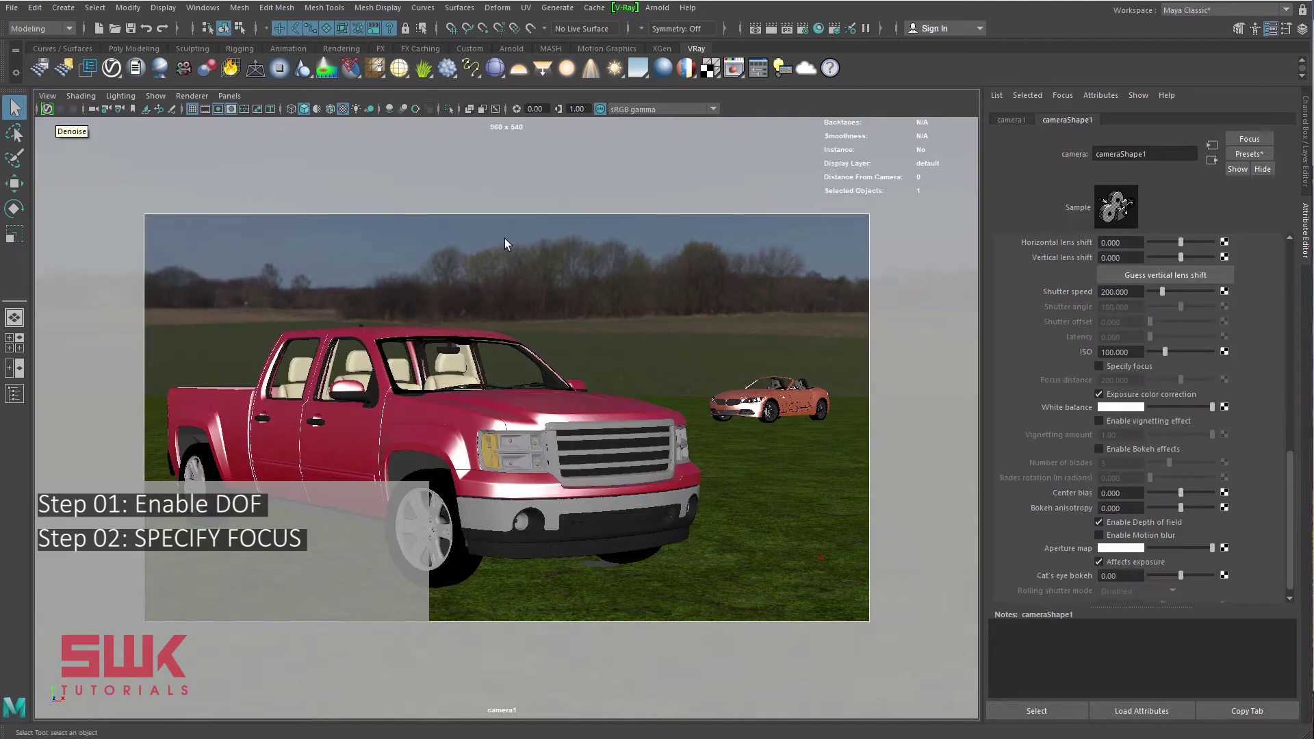
click(1097, 366)
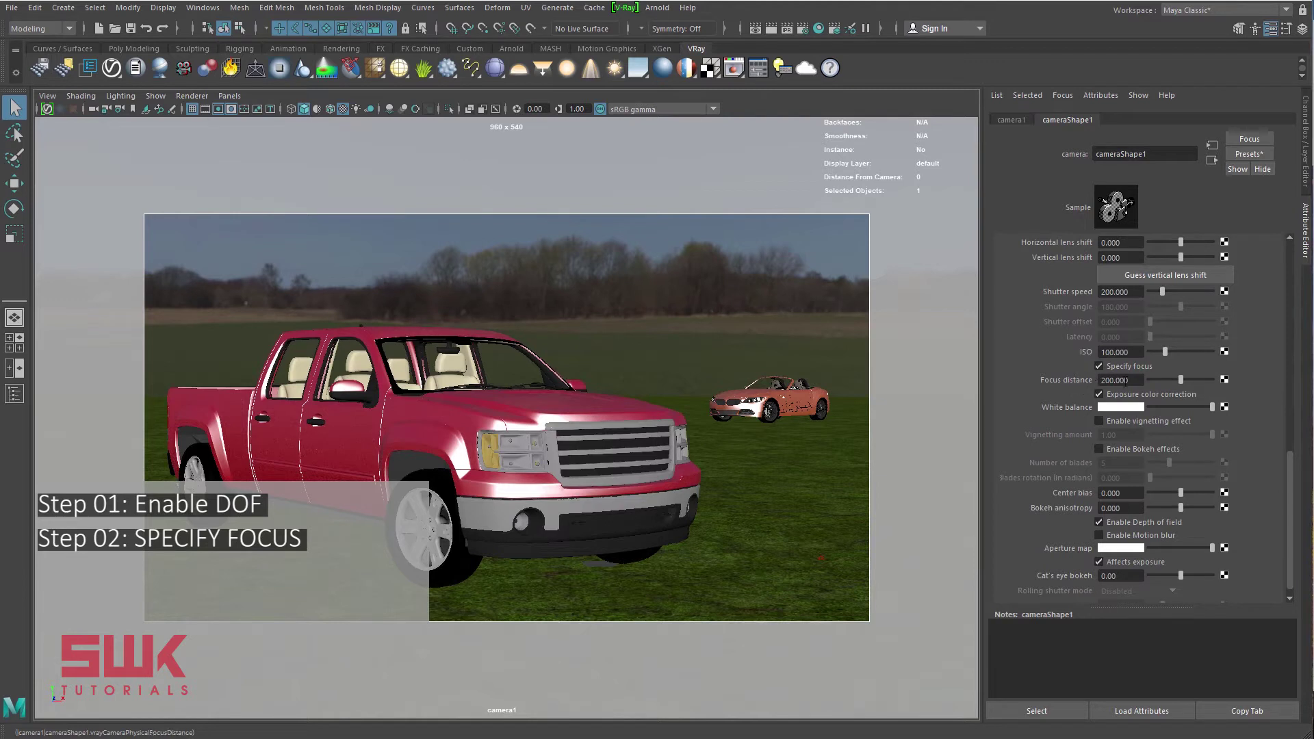
drag(1134, 380, 1086, 381)
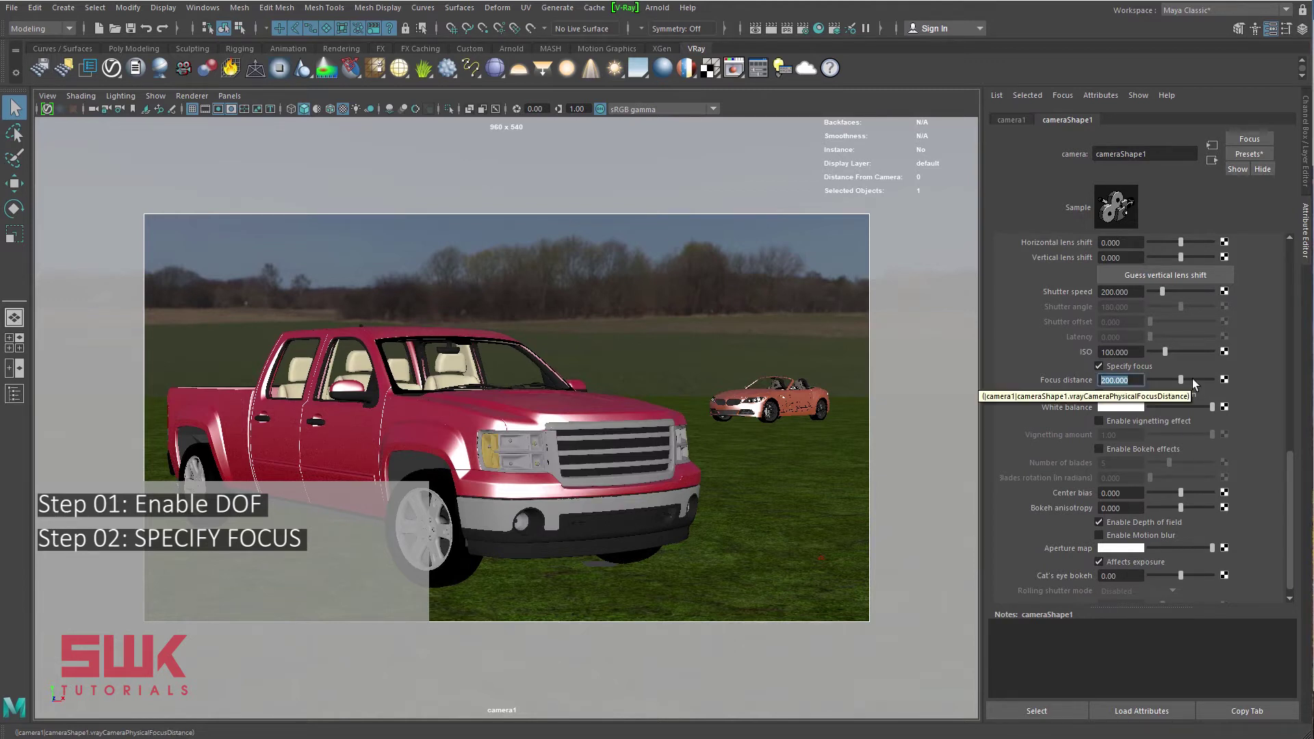
text(1000)
key(Return)
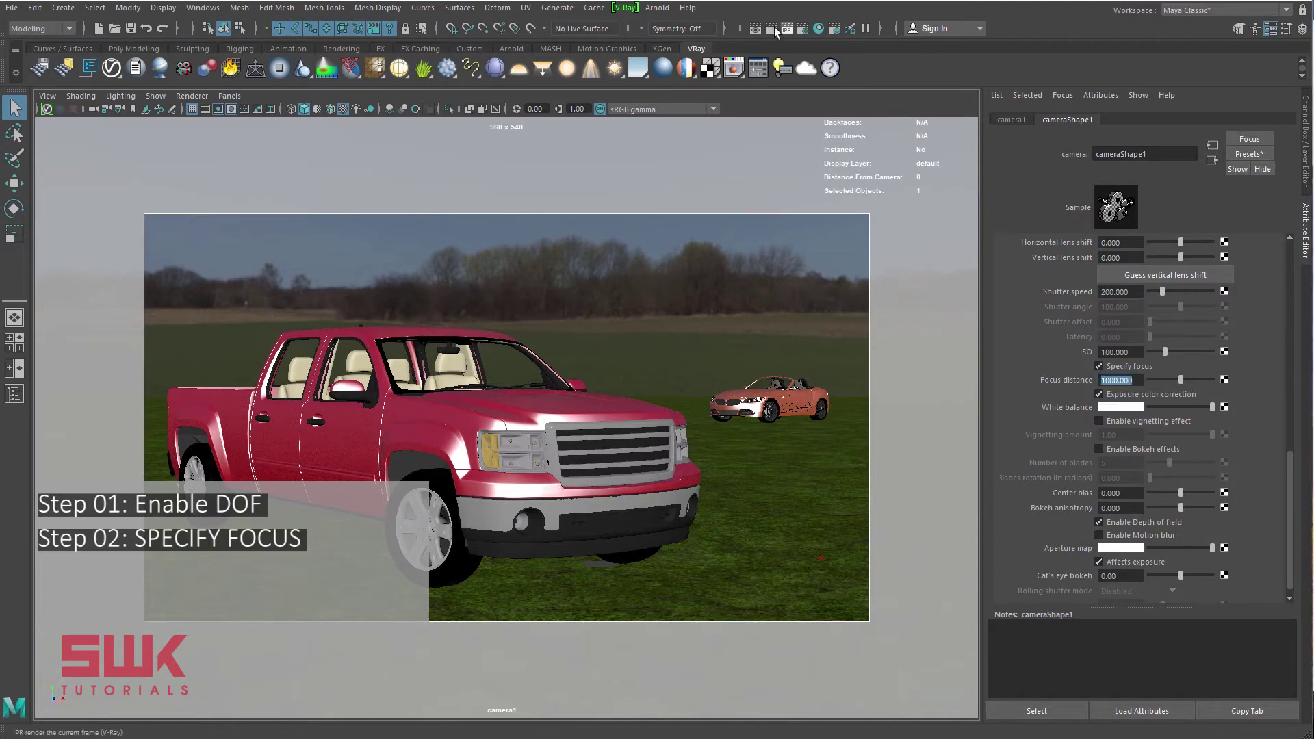
- Render with V-Ray and A/B compare the new render against the previous one
click(772, 29)
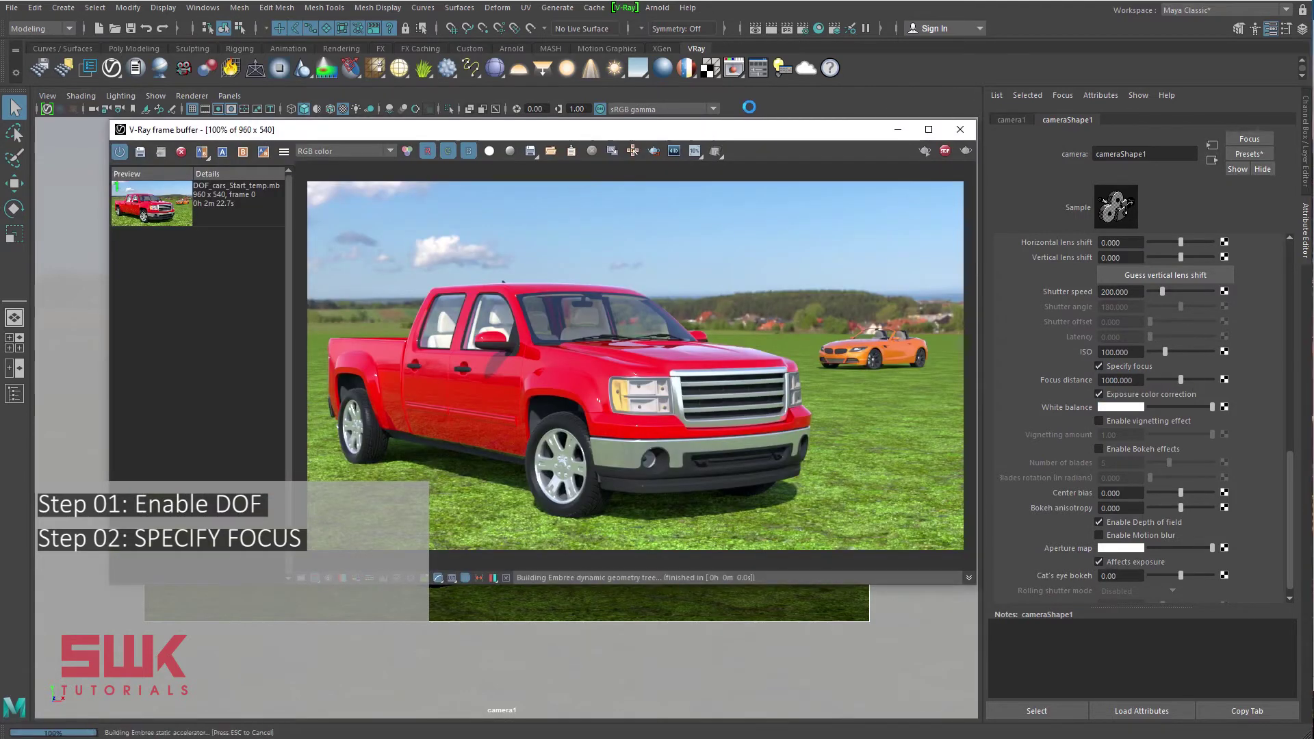
click(236, 154)
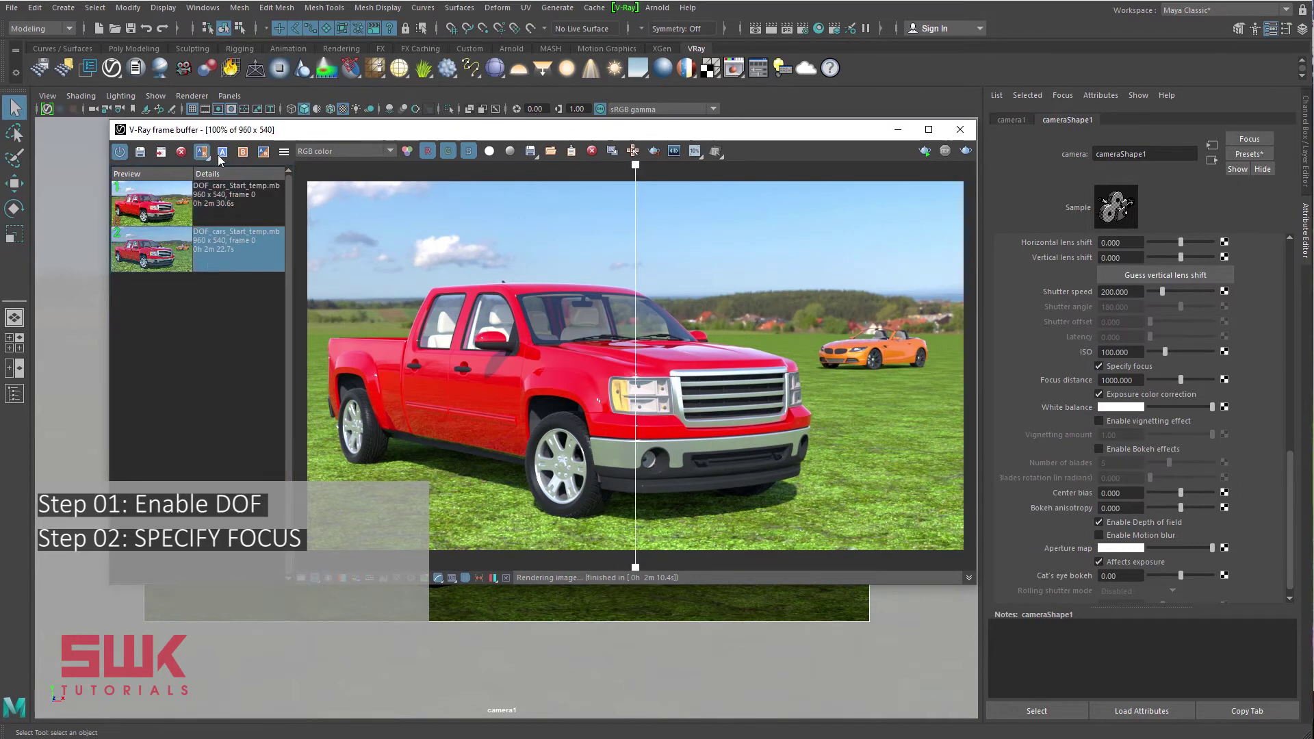
drag(633, 359, 788, 360)
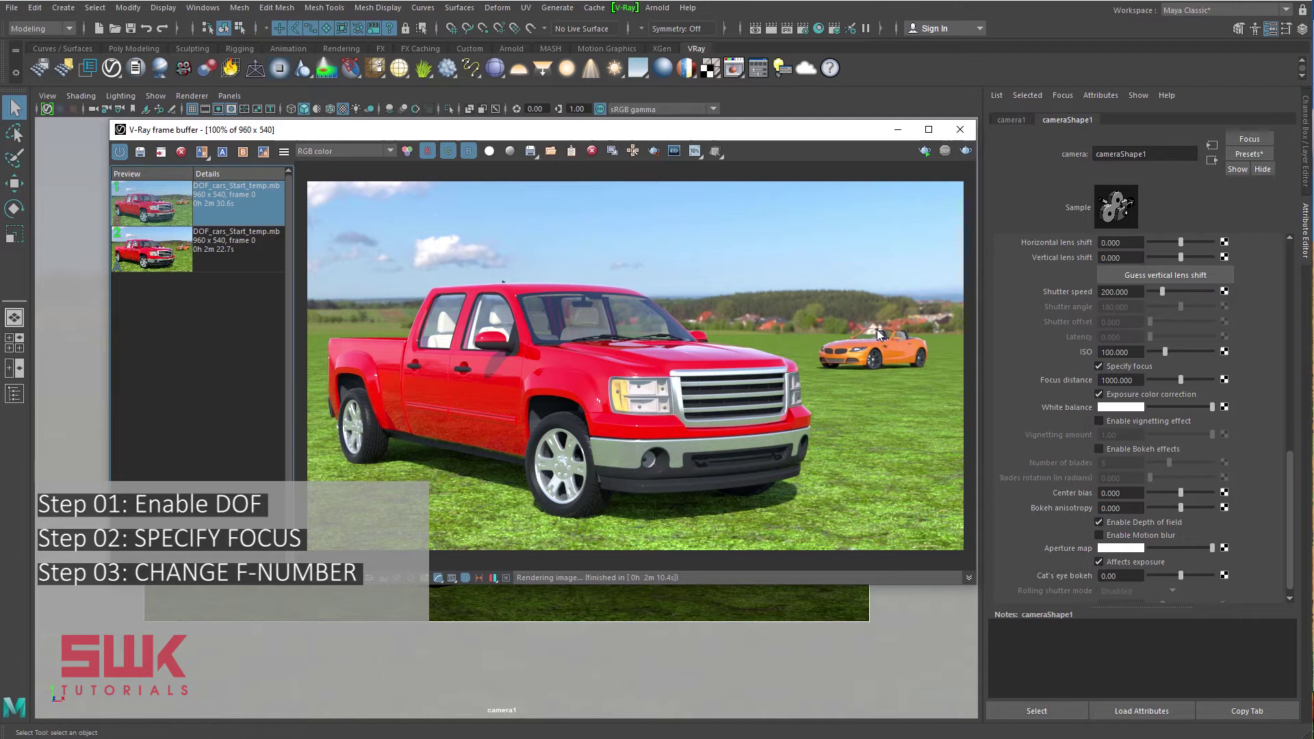
scroll(1132, 367, up, 3)
- Change the camera's F-number from 8 to 2.4
click(1132, 367)
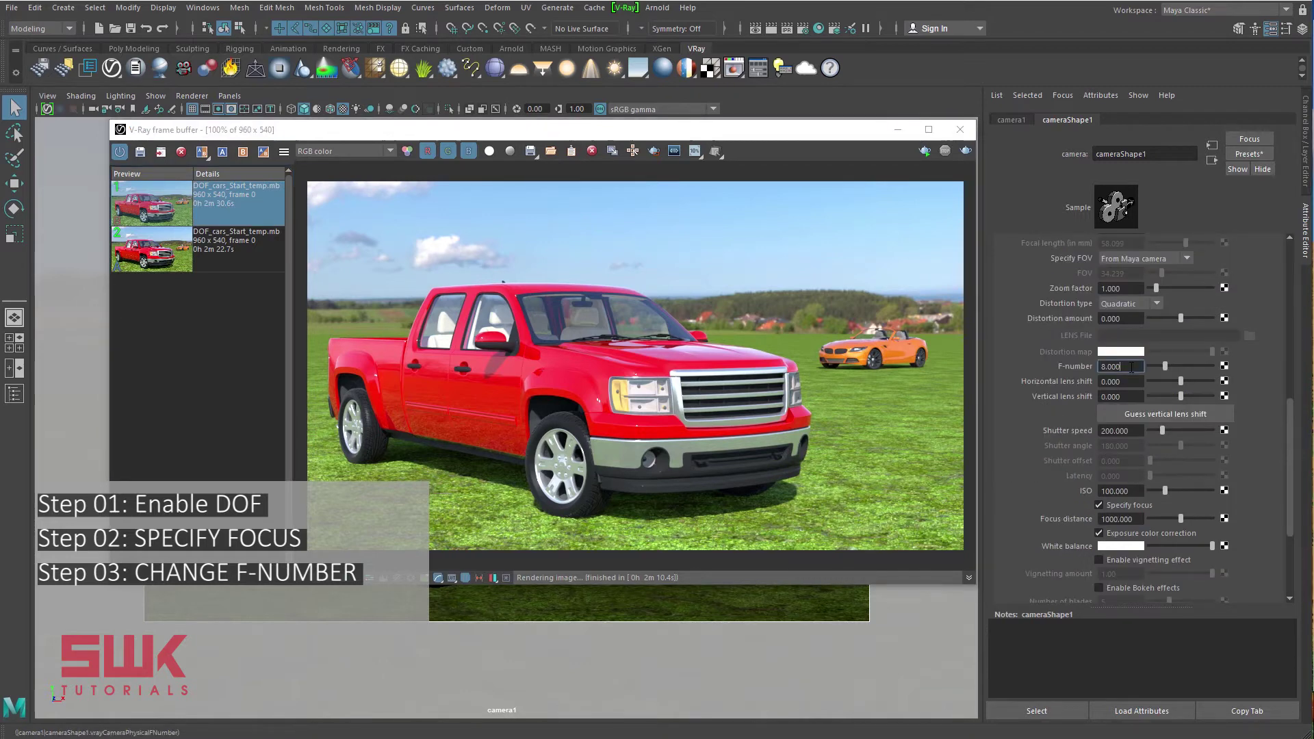
drag(1132, 367, 1060, 368)
text(2.4)
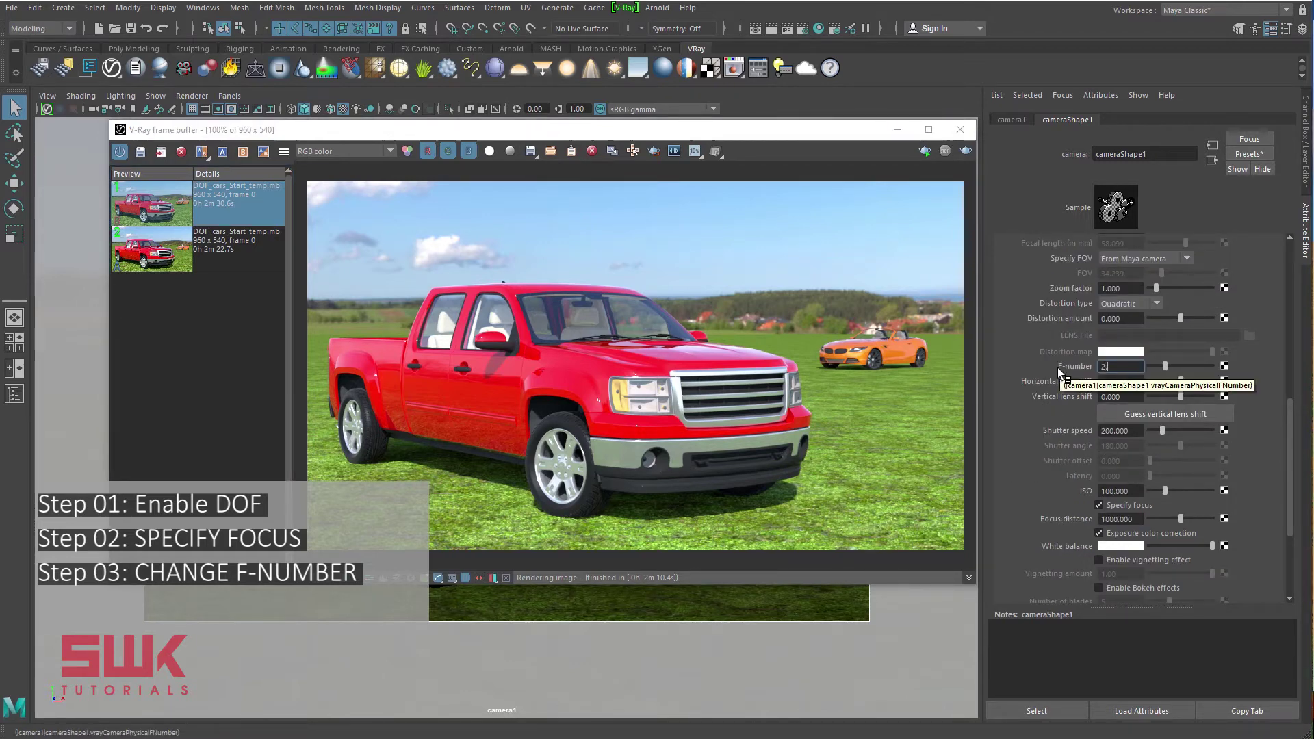
key(Return)
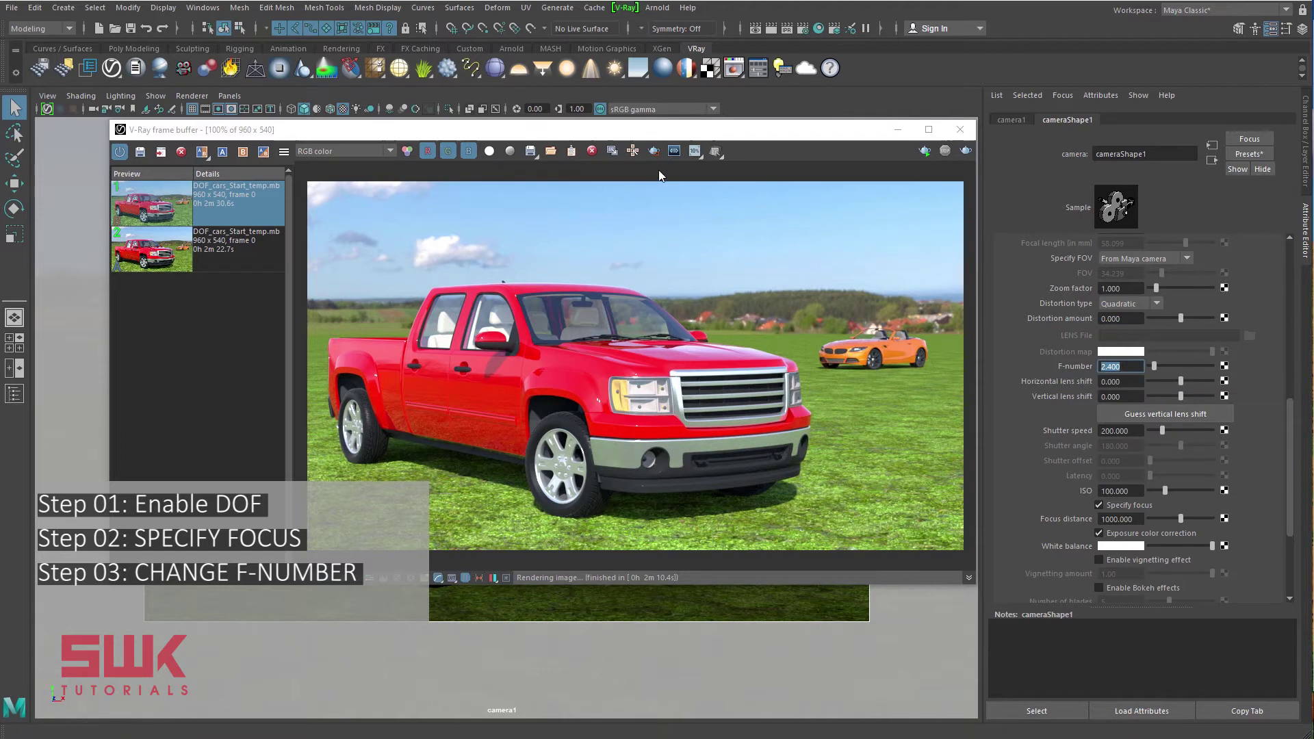
- Draw a render region beside the orange car and start interactive rendering
click(654, 151)
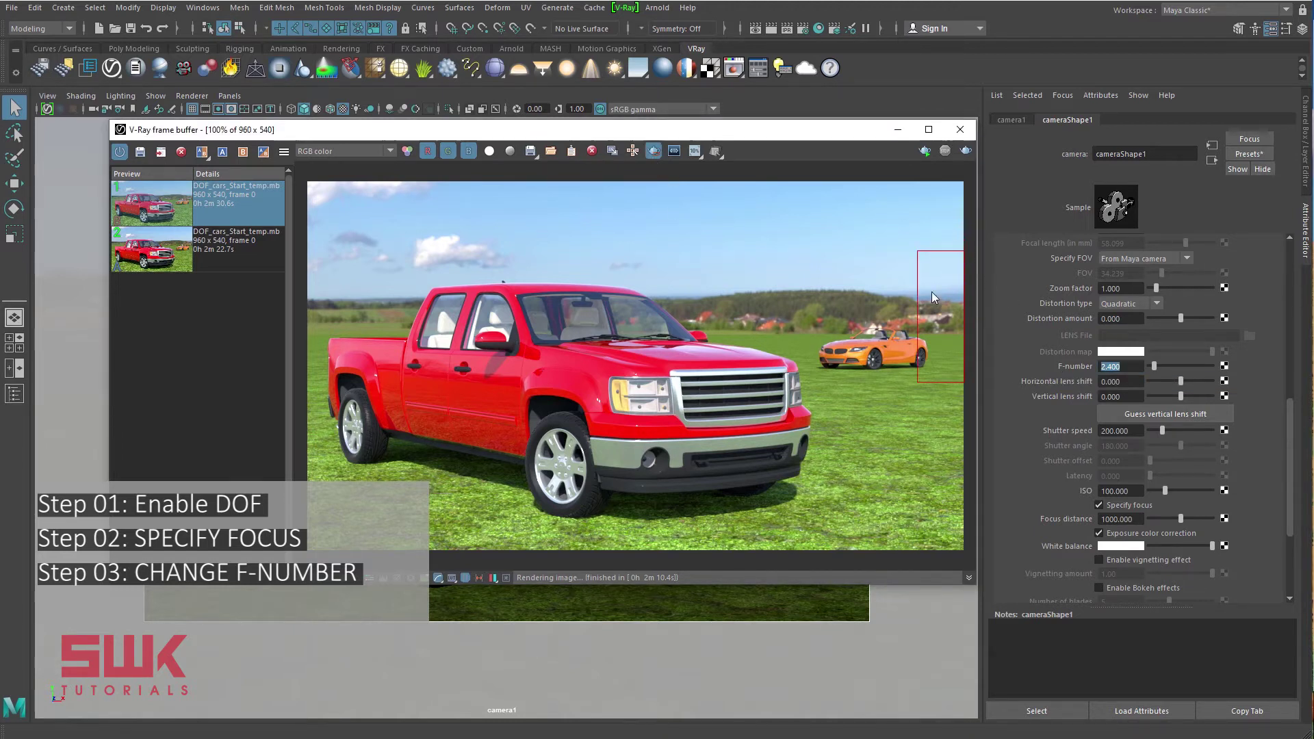
drag(932, 291, 911, 399)
click(923, 153)
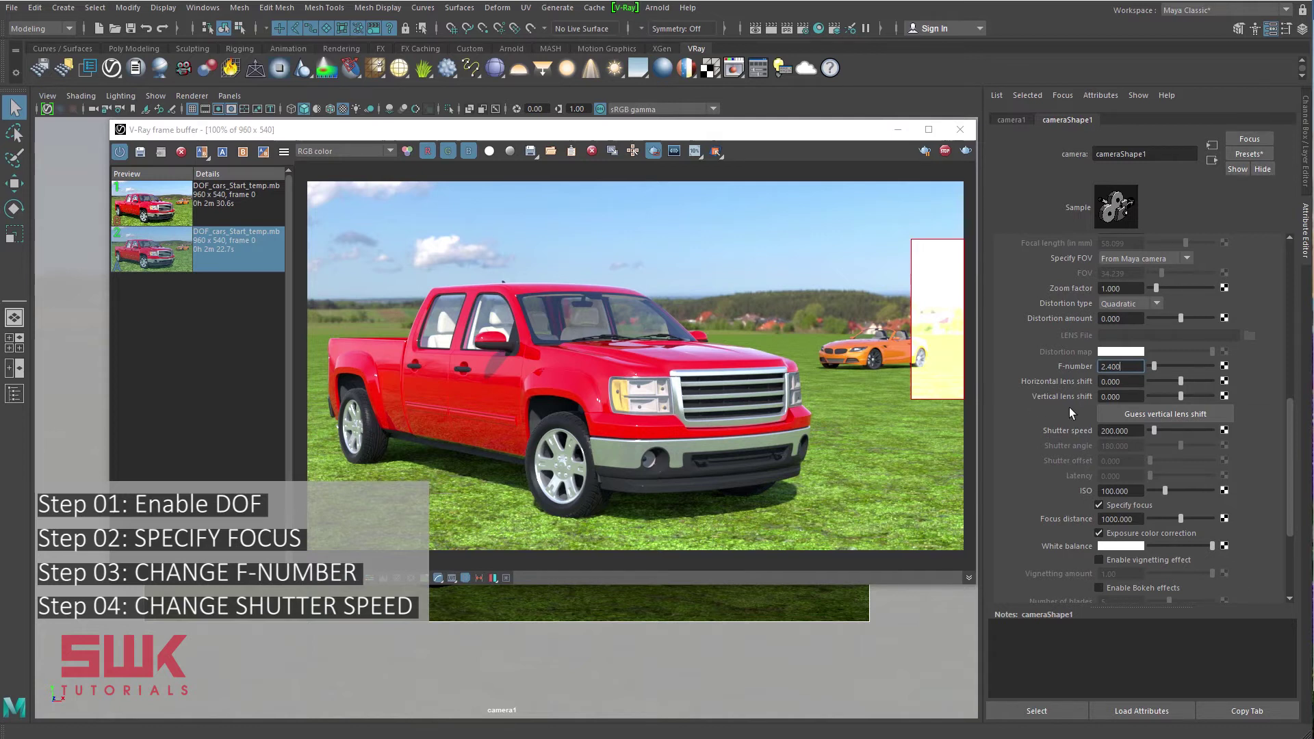
- Set the camera's shutter speed to 1500, then to 2300
click(1104, 432)
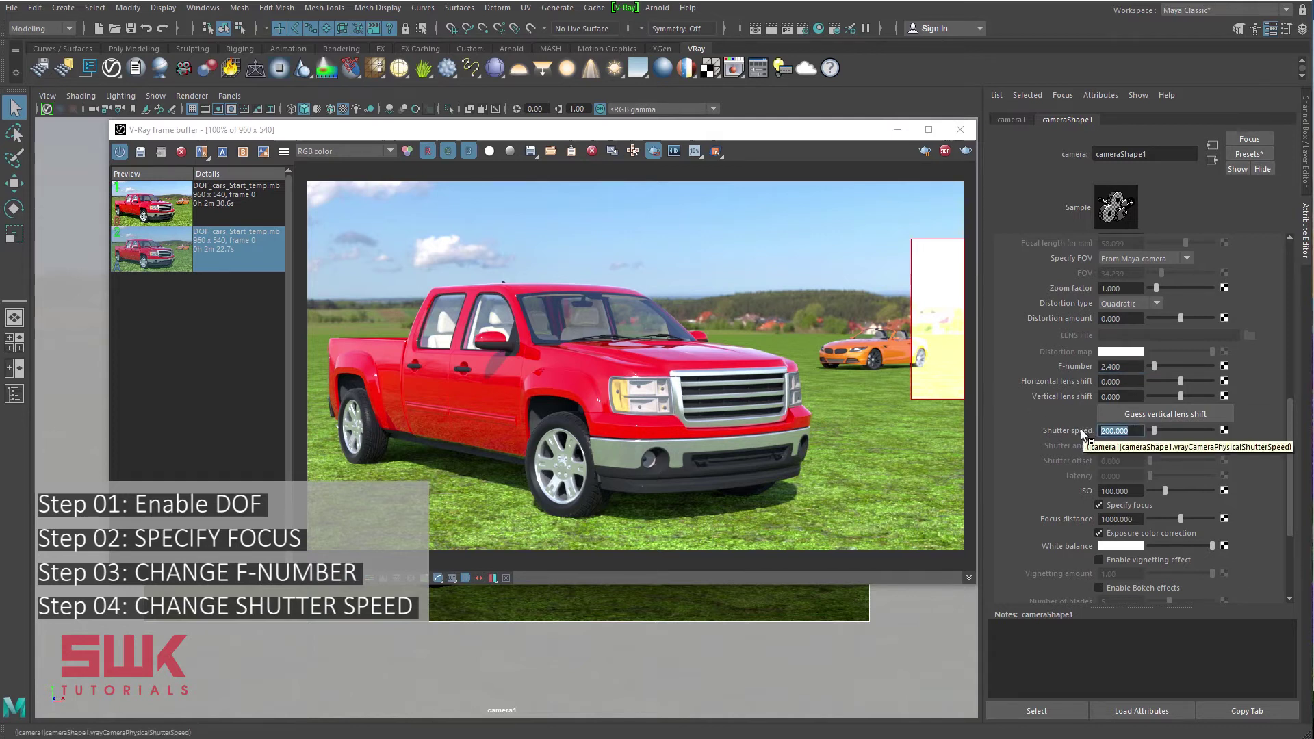
text(150)
key(Return)
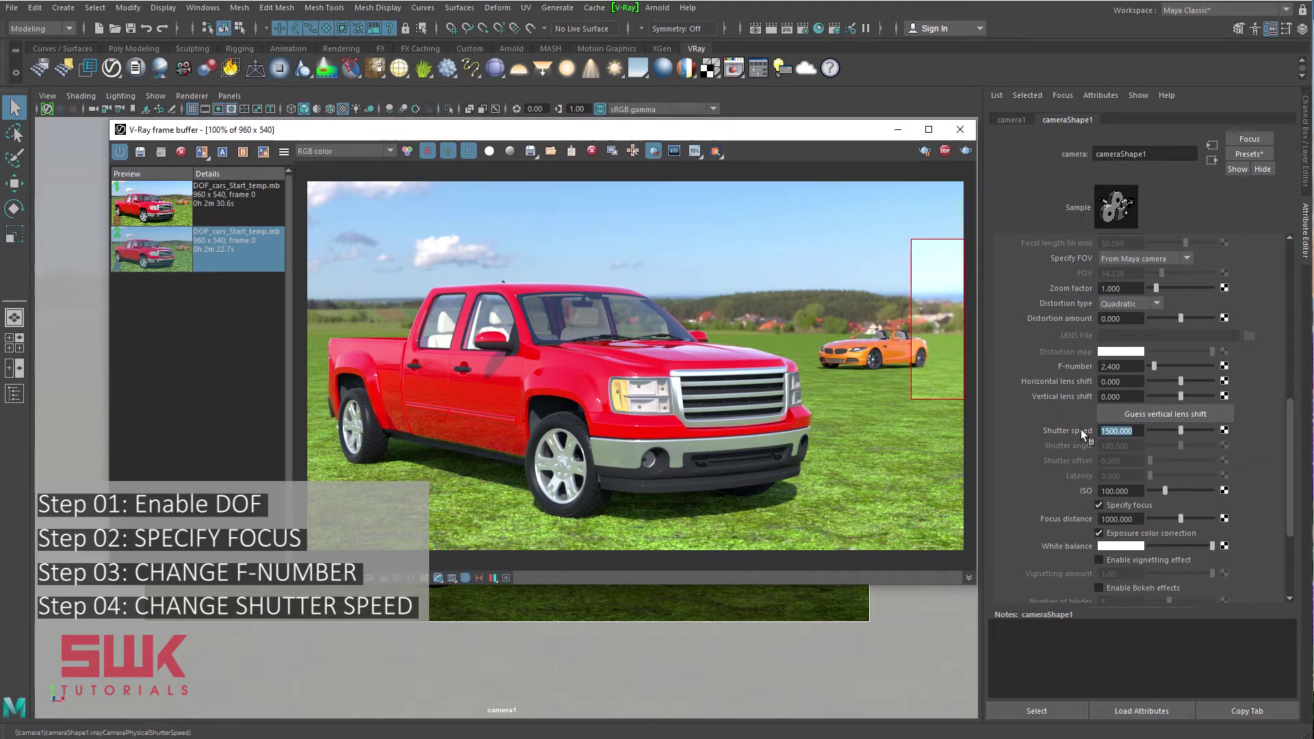
text(2)
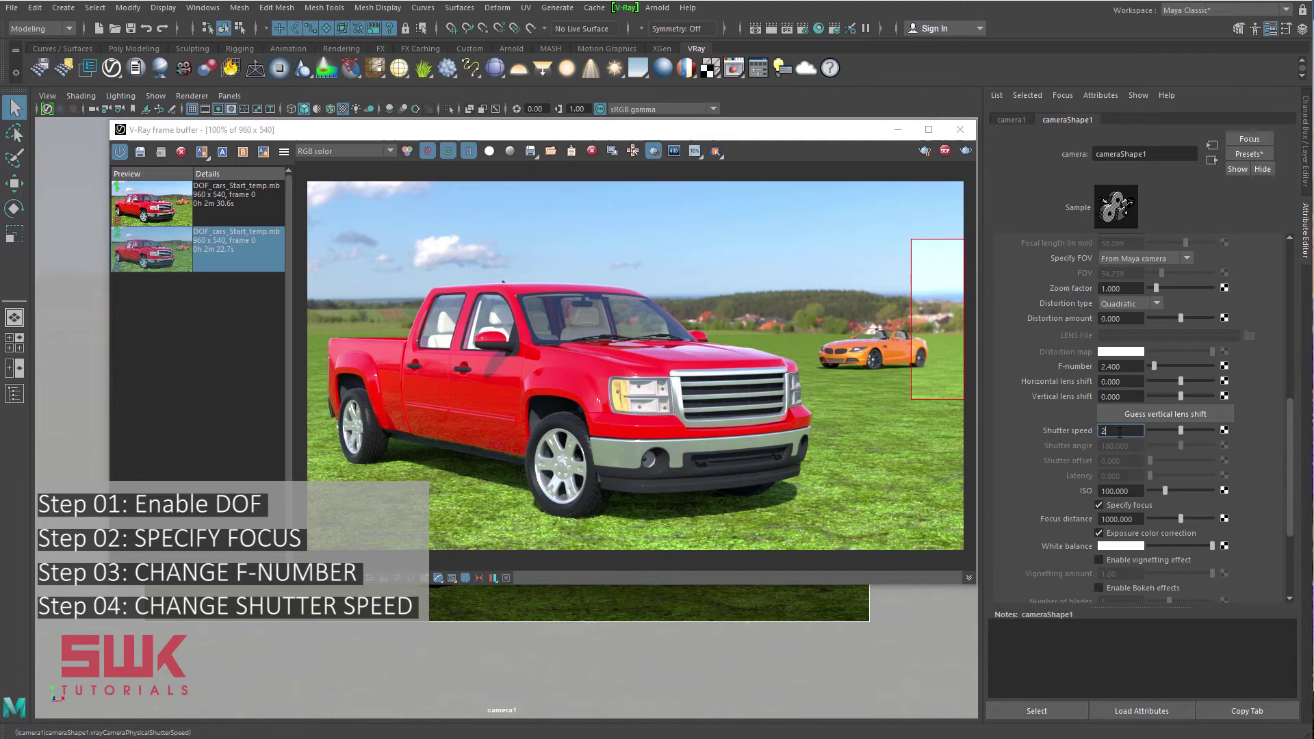
text(300)
key(Return)
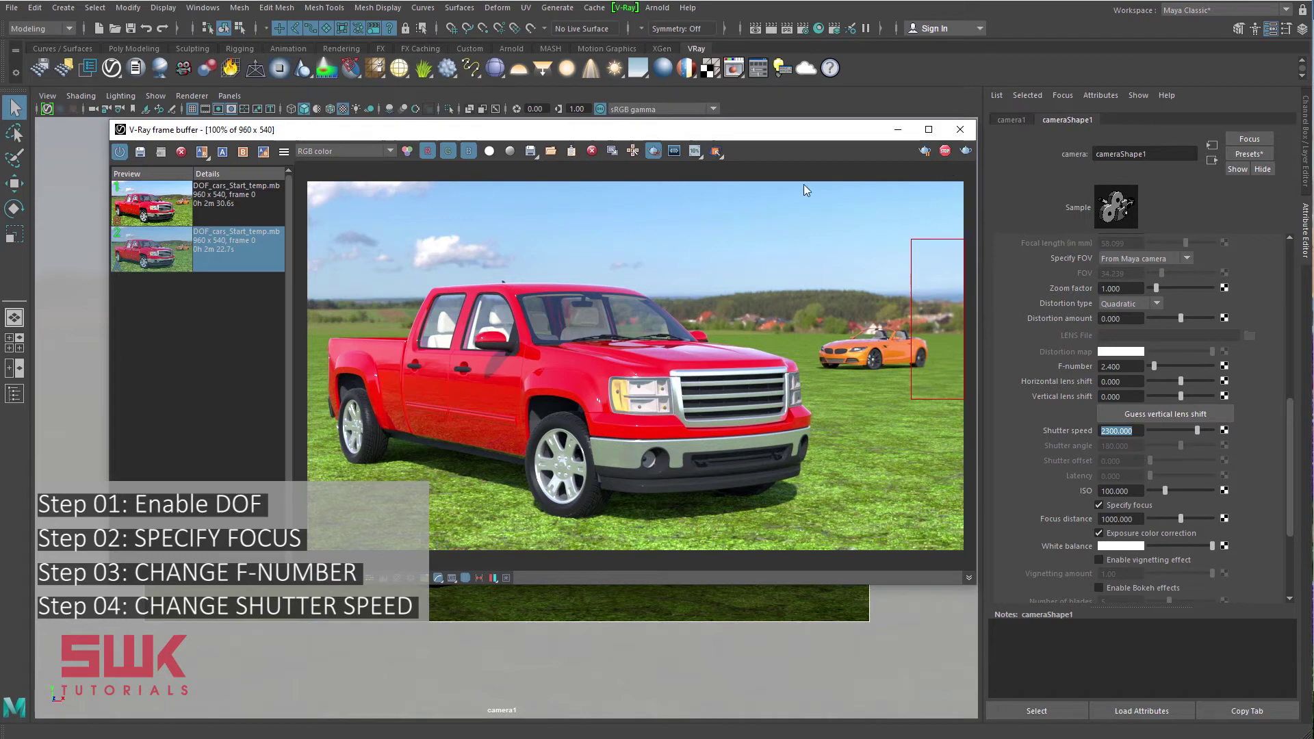
- Render a new frame and A/B compare the newest history entry with the previous render
click(965, 152)
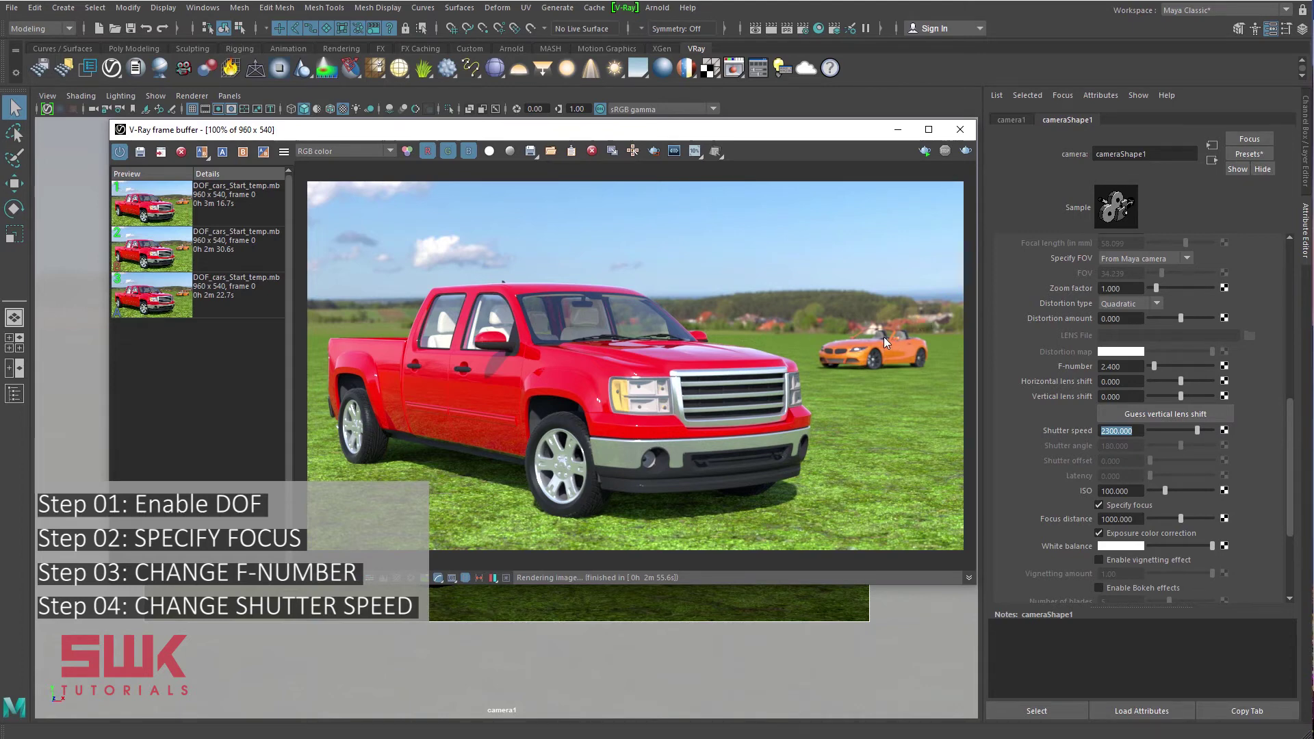
click(187, 201)
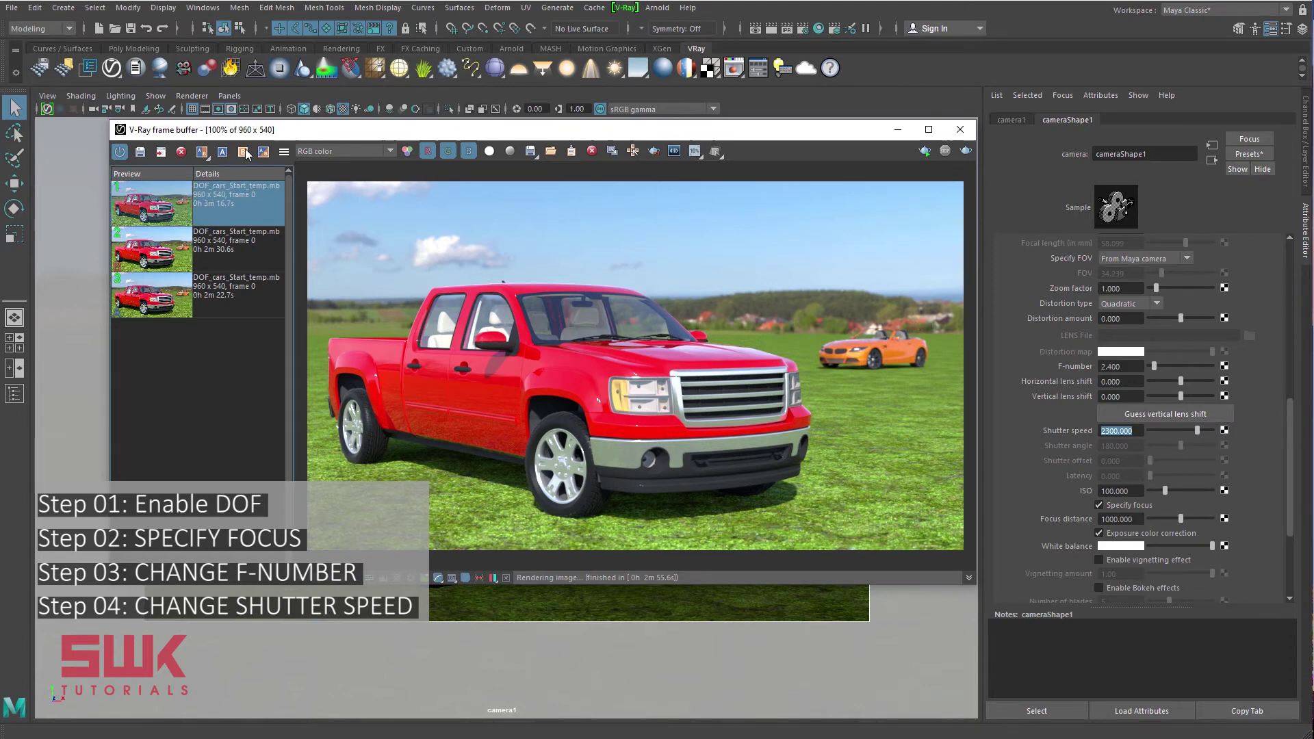
click(244, 152)
click(236, 248)
click(224, 153)
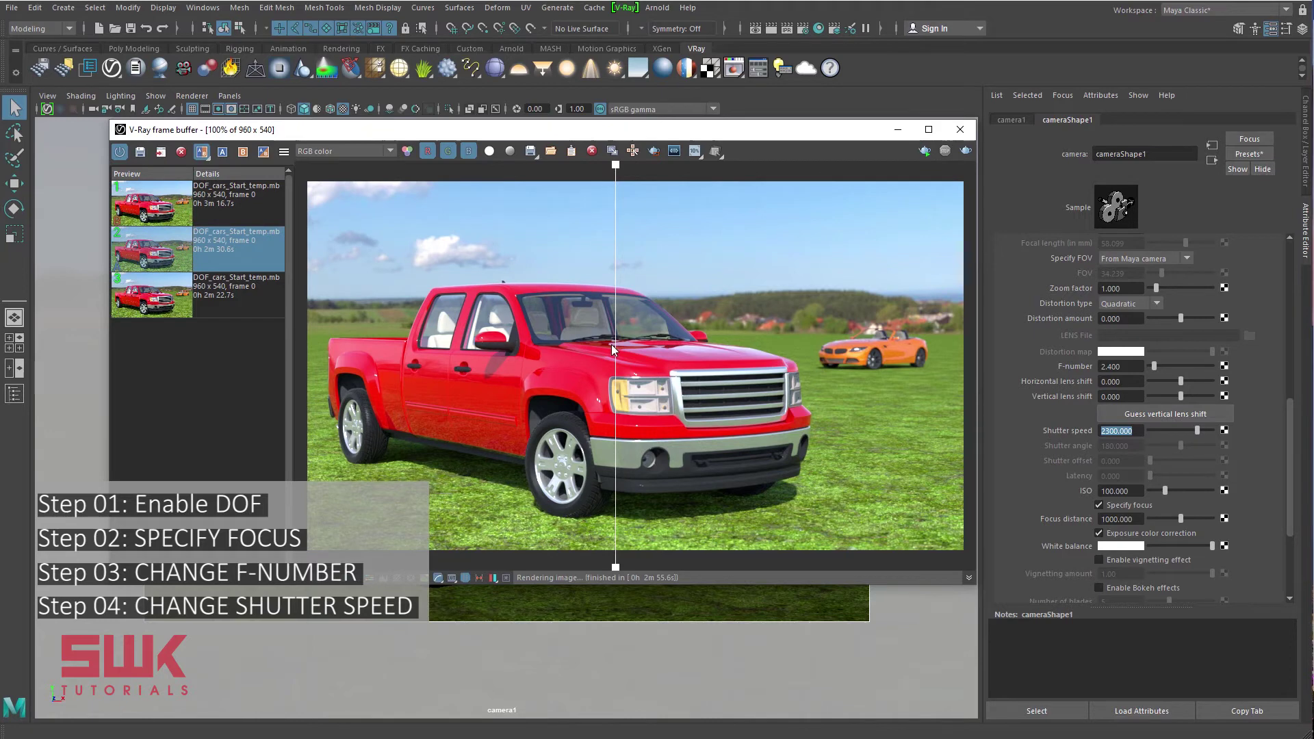
mouse_move(615, 351)
mouse_down()
mouse_move(931, 350)
mouse_move(950, 355)
mouse_move(953, 380)
mouse_move(812, 371)
mouse_up()
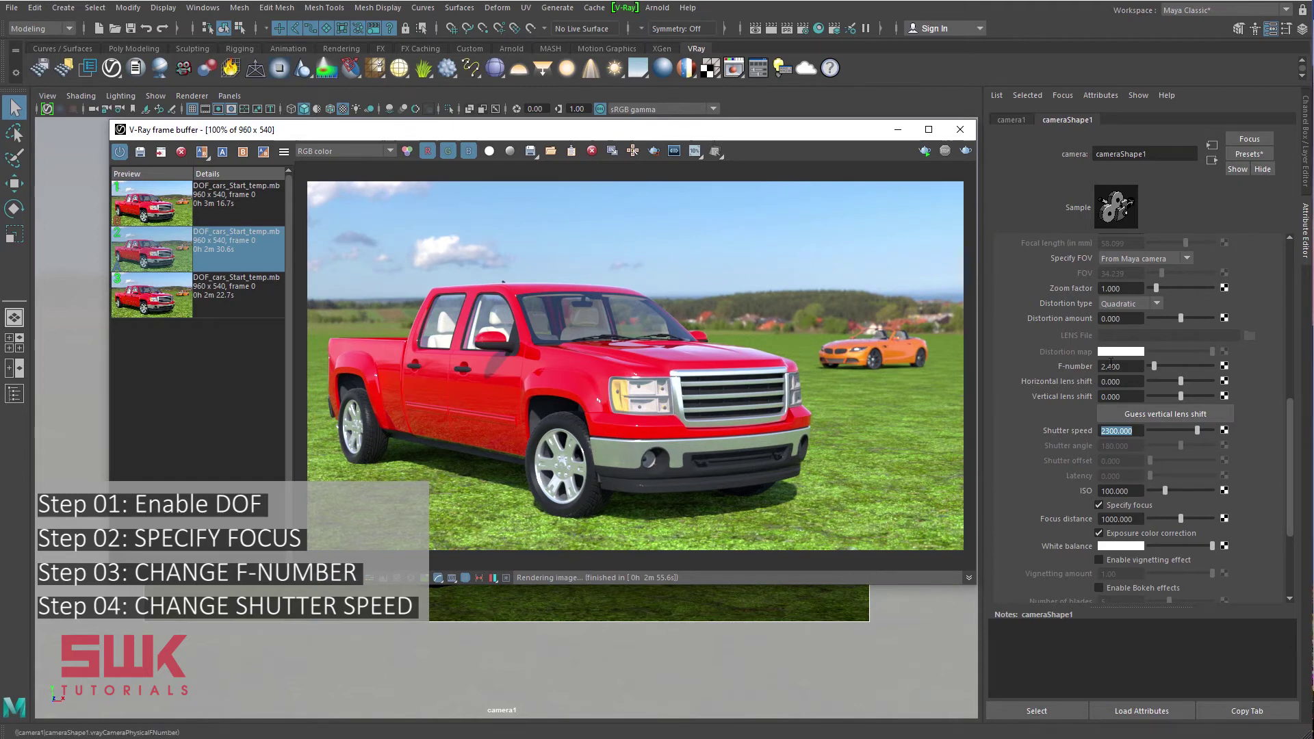
- Set the F-number to 1.2 and test-render a small region
double_click(1113, 366)
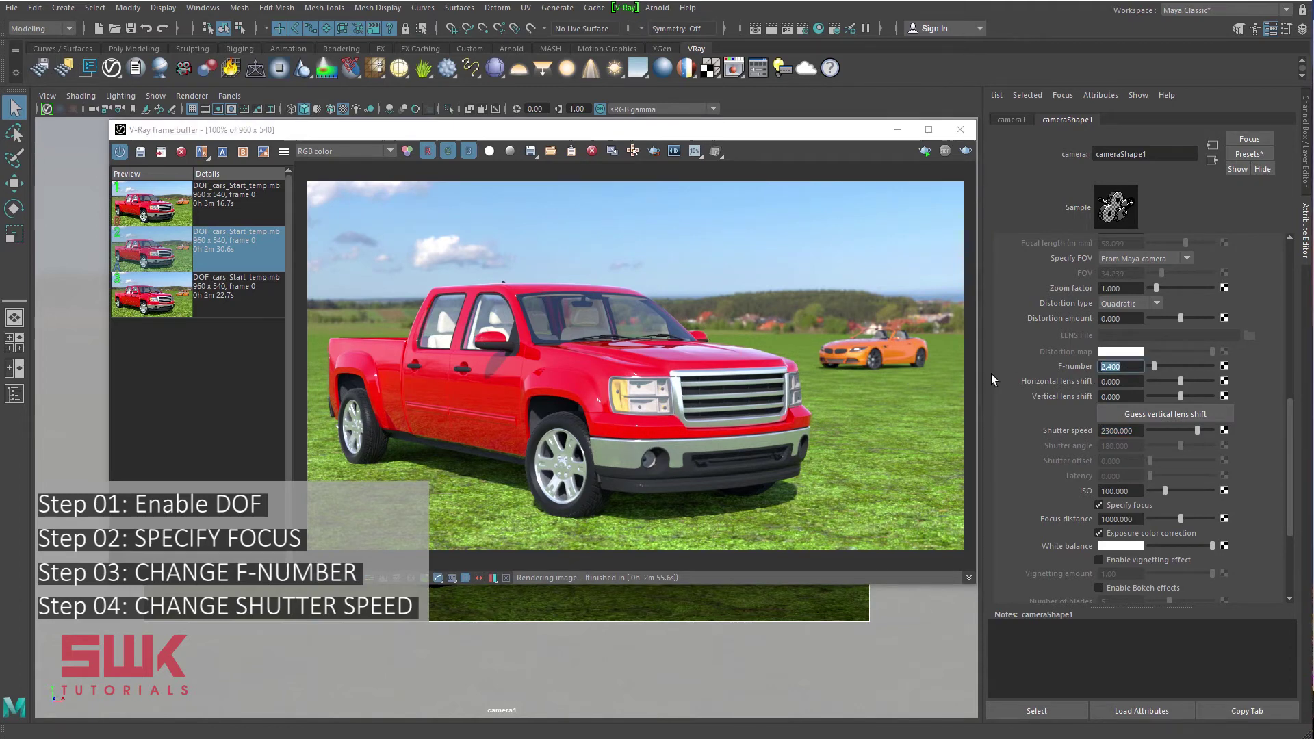
text(1.2)
key(Return)
click(653, 151)
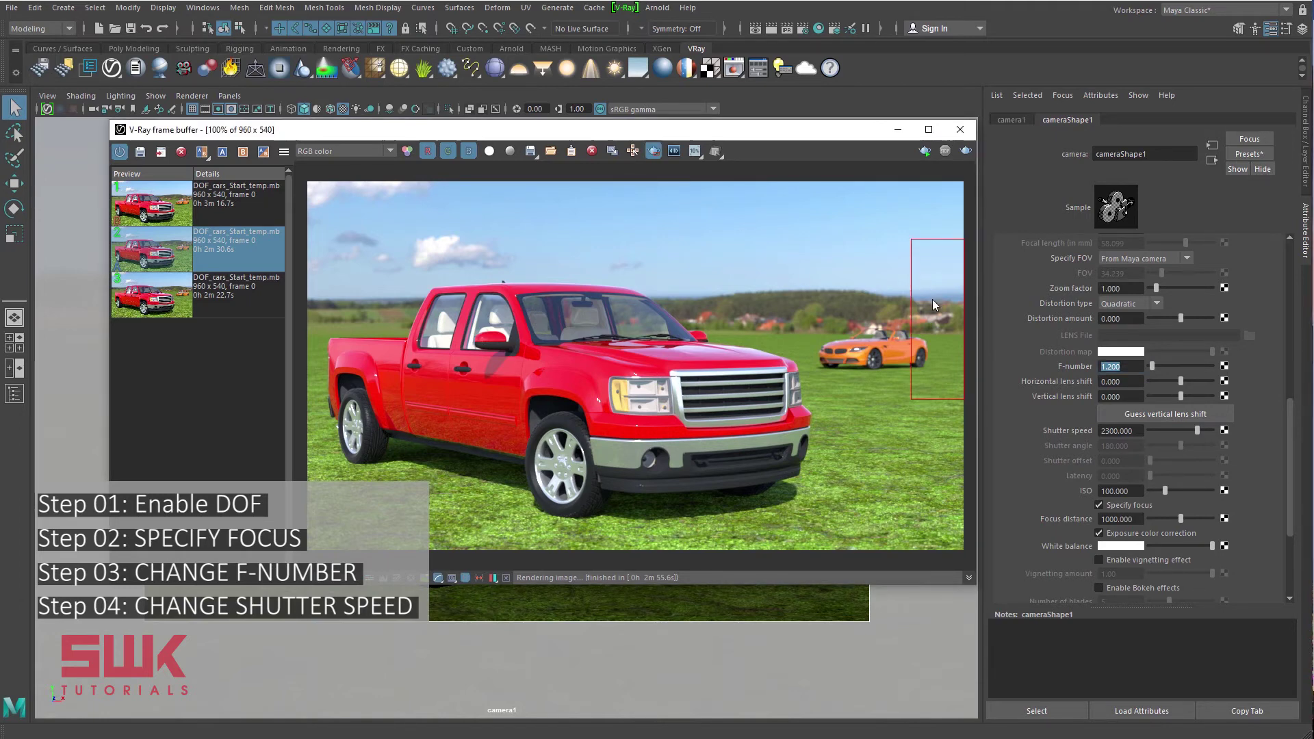
click(925, 150)
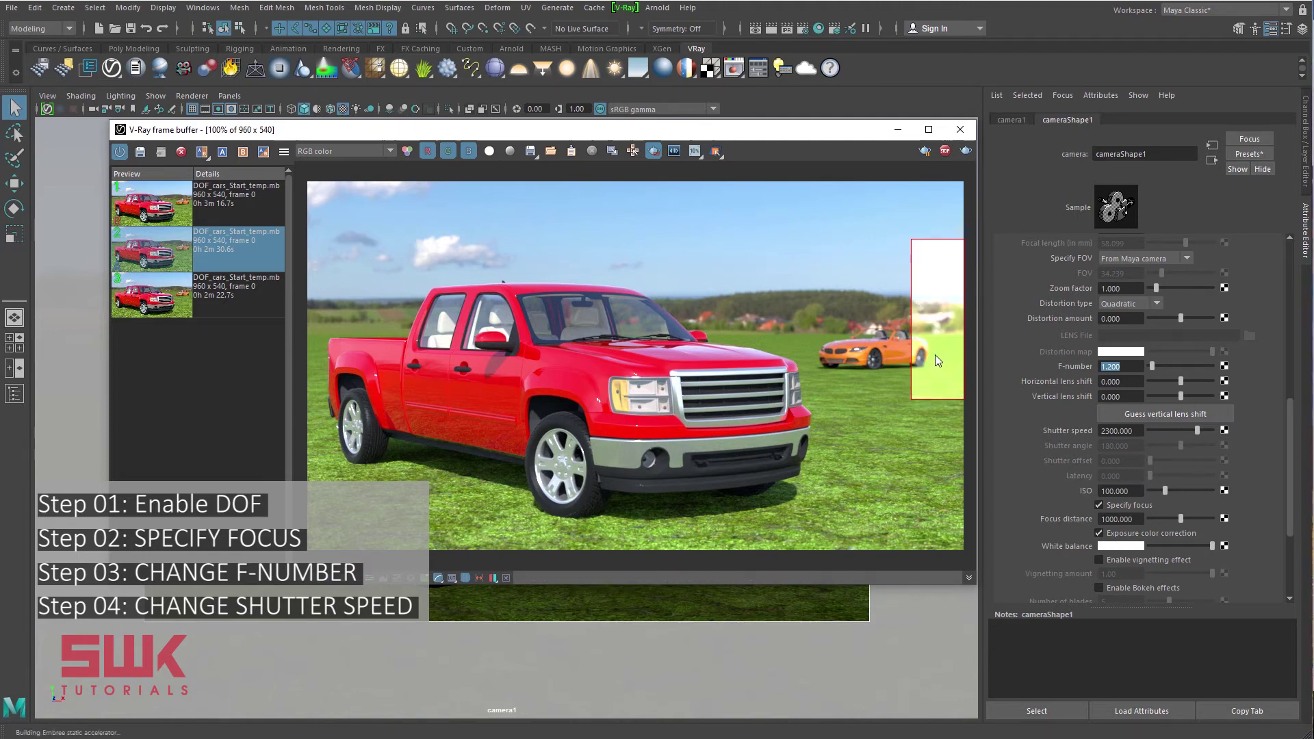
- Set the camera's shutter speed to 8000, then to 9000
click(1118, 430)
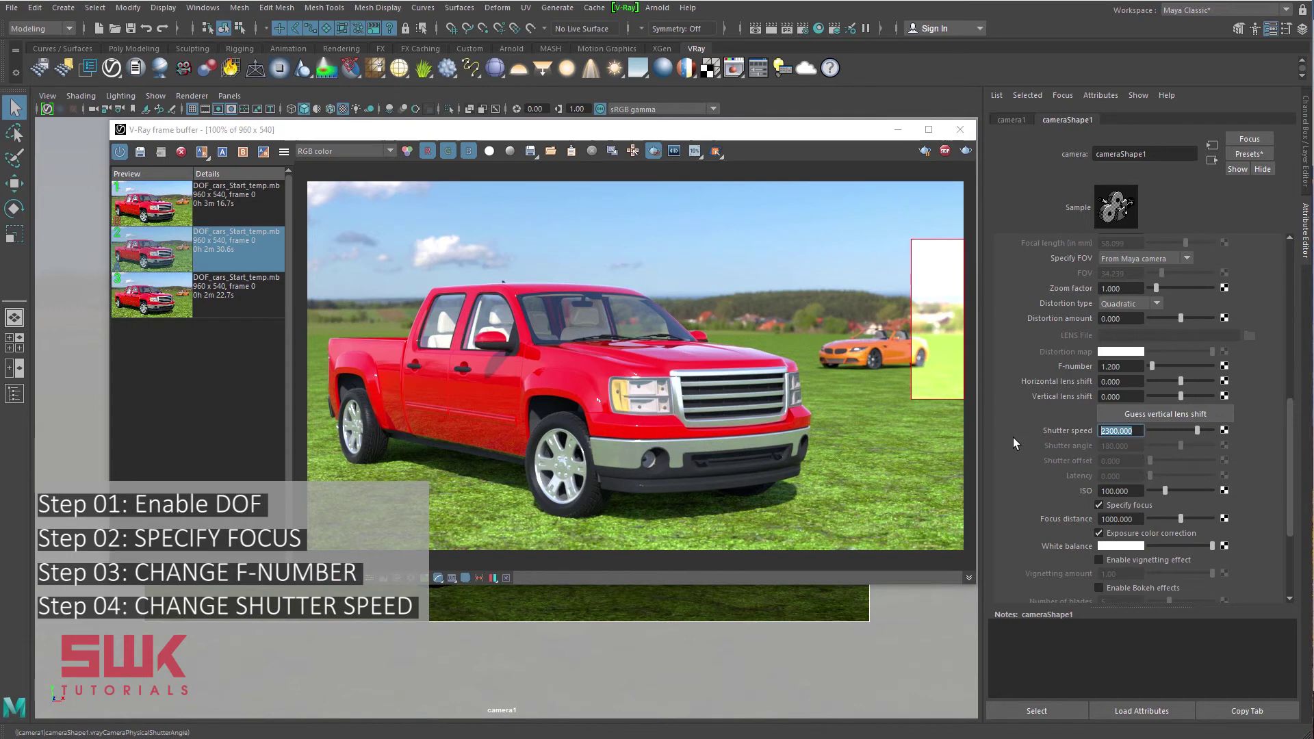
text(8000)
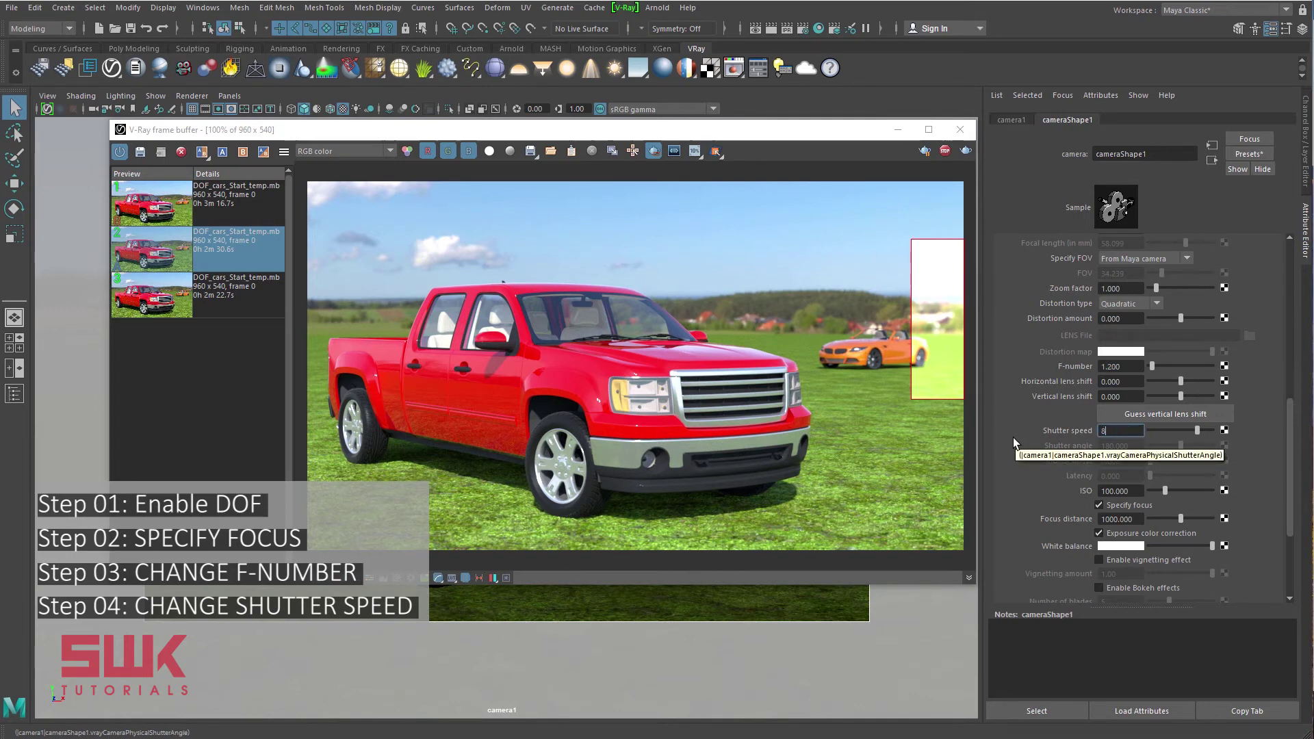
key(Return)
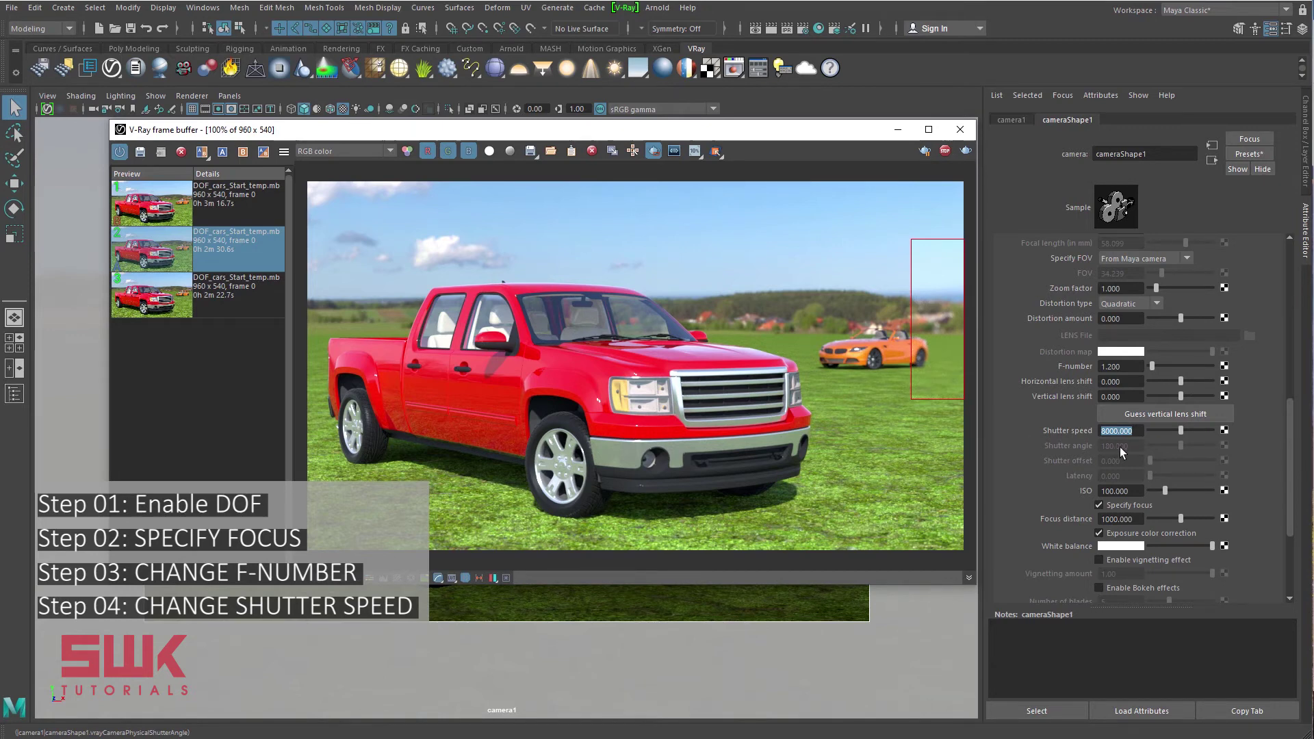
click(1104, 431)
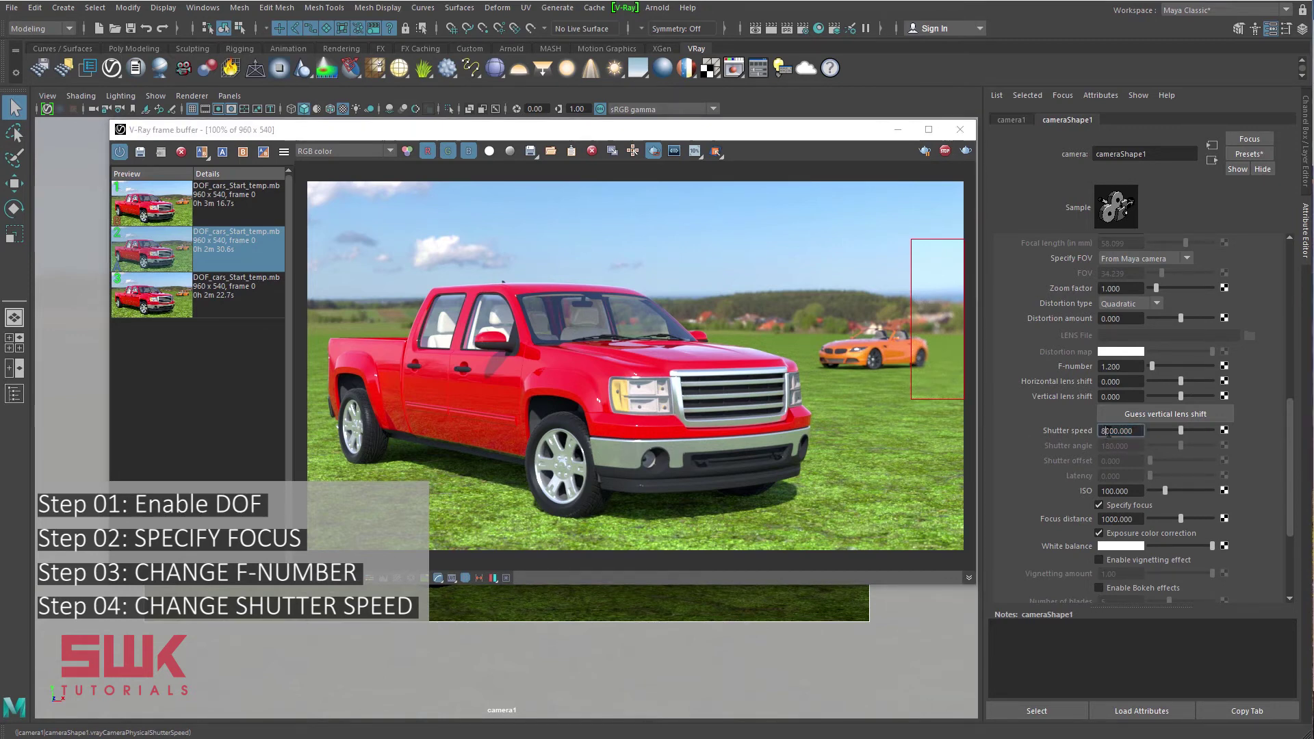
key(Delete)
text(9)
key(Return)
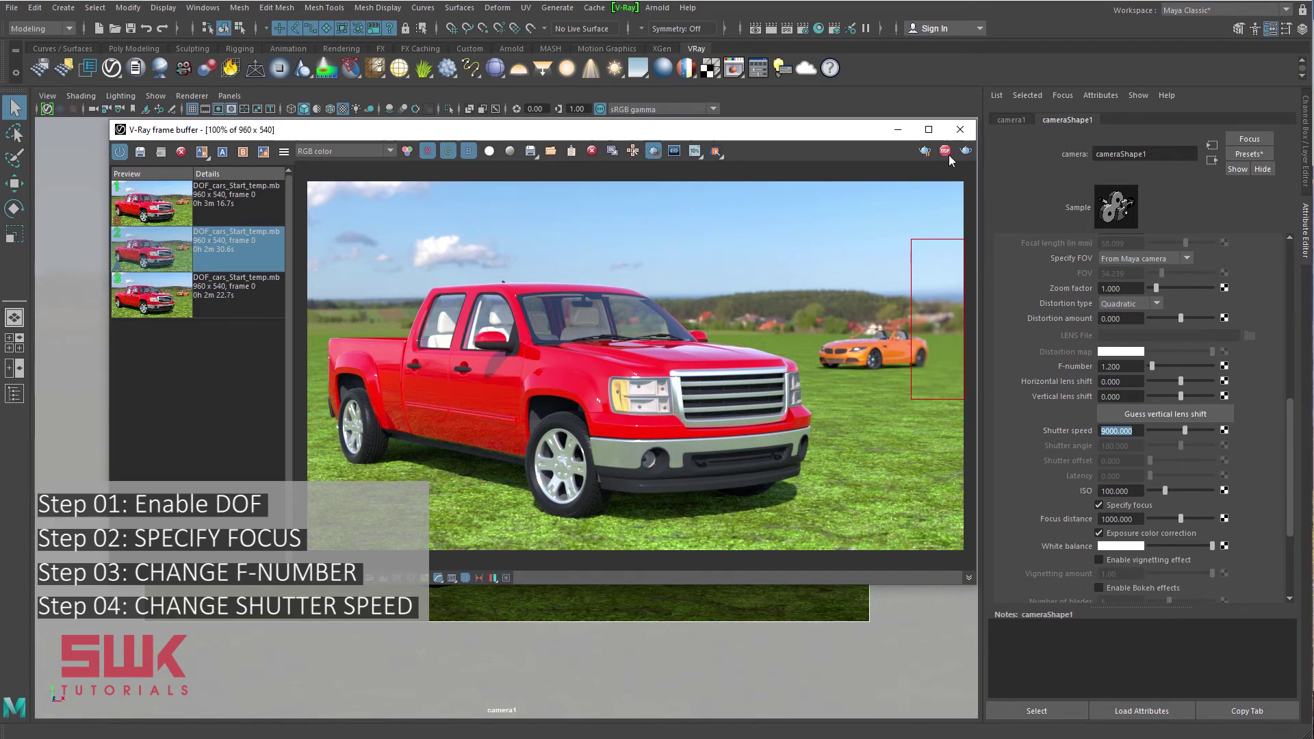
- Turn off region render, render the full image, and slide the A/B divider across truck, car and background
click(654, 152)
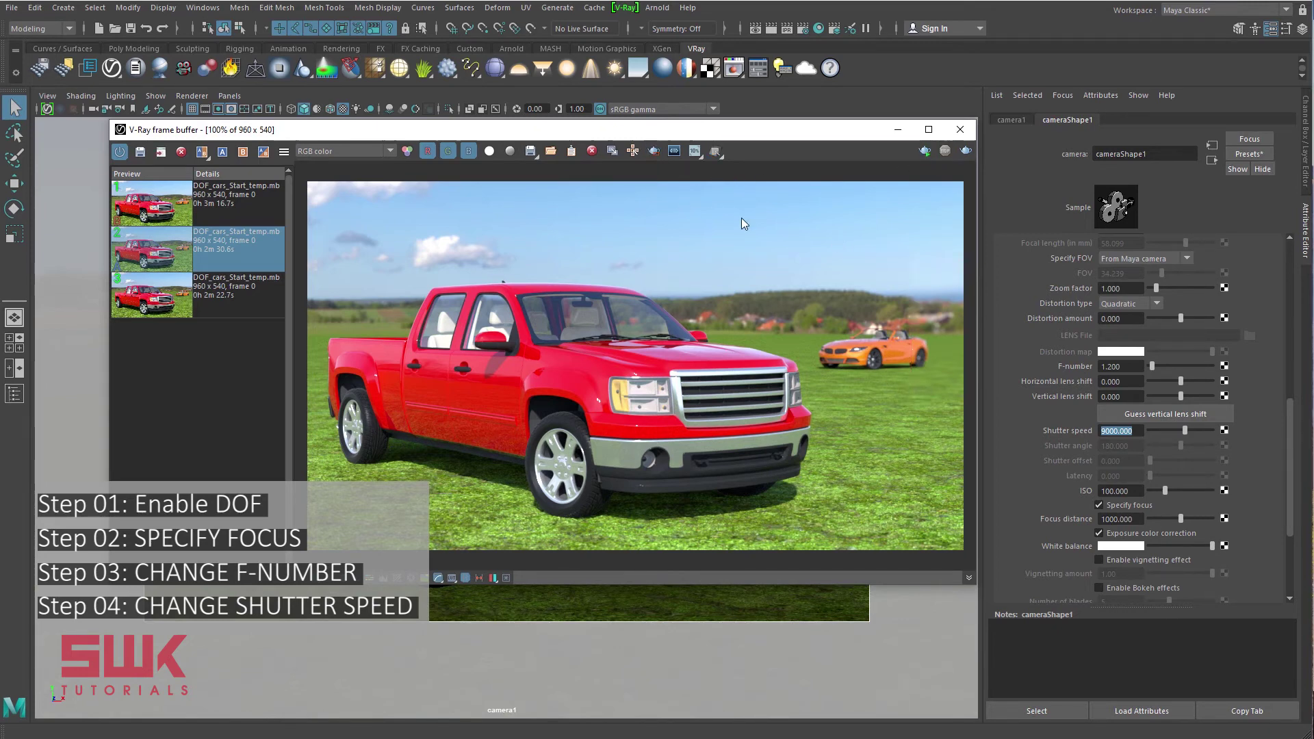
click(964, 151)
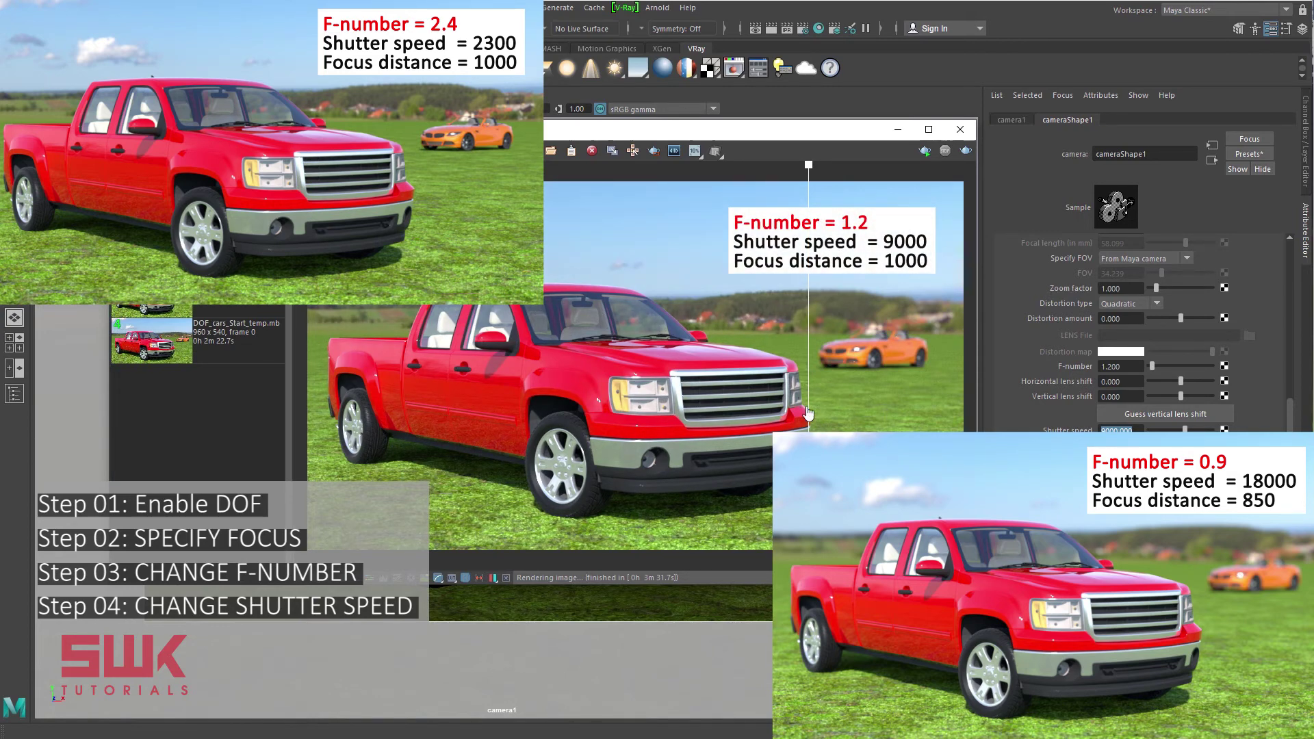
mouse_move(809, 416)
mouse_down()
mouse_move(914, 418)
mouse_move(309, 411)
mouse_up()
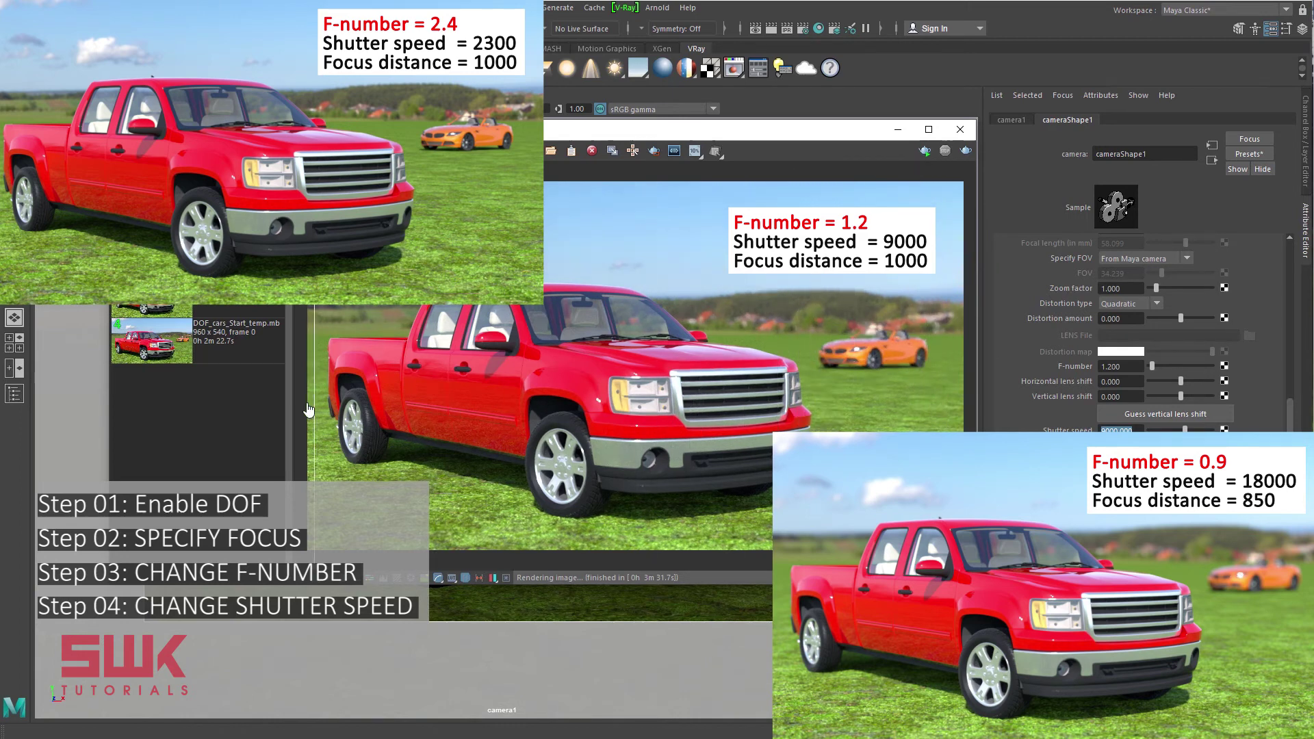
drag(309, 411, 959, 422)
drag(393, 424, 306, 421)
drag(881, 429, 959, 430)
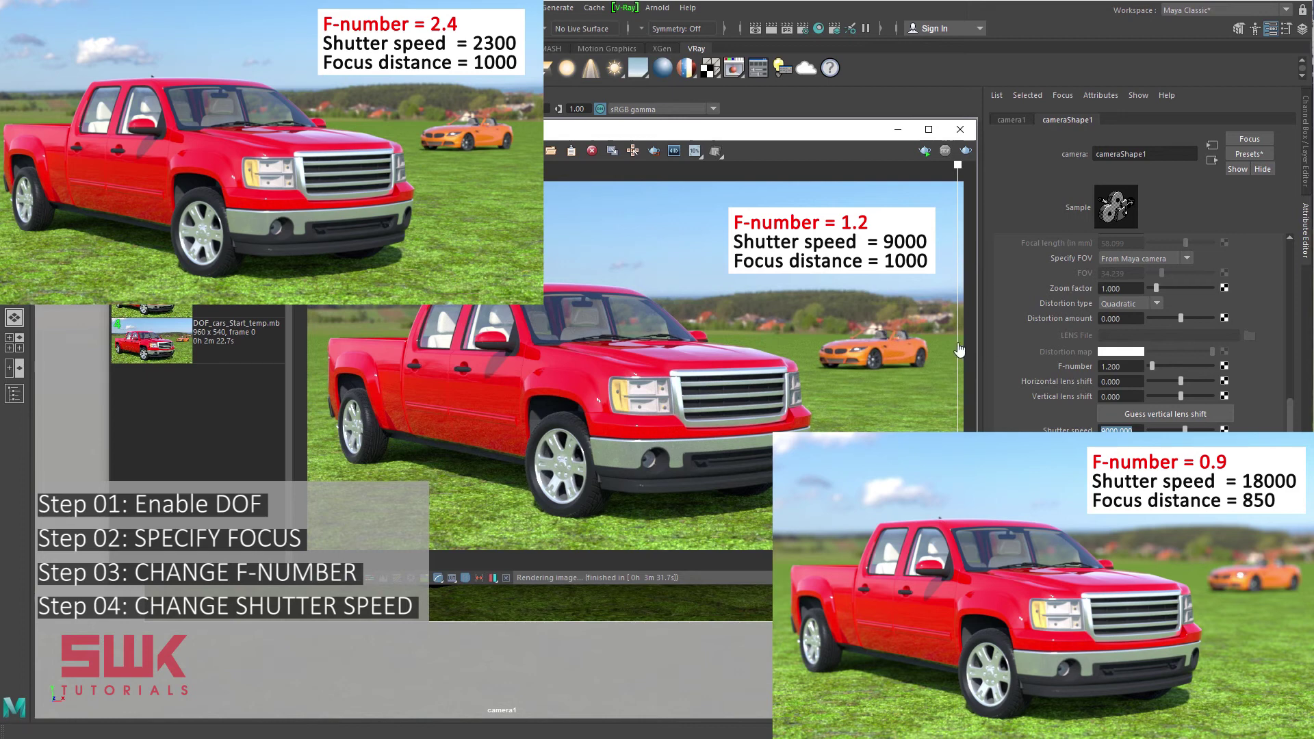
mouse_move(959, 350)
mouse_down()
mouse_move(765, 357)
mouse_move(965, 362)
mouse_move(314, 356)
mouse_up()
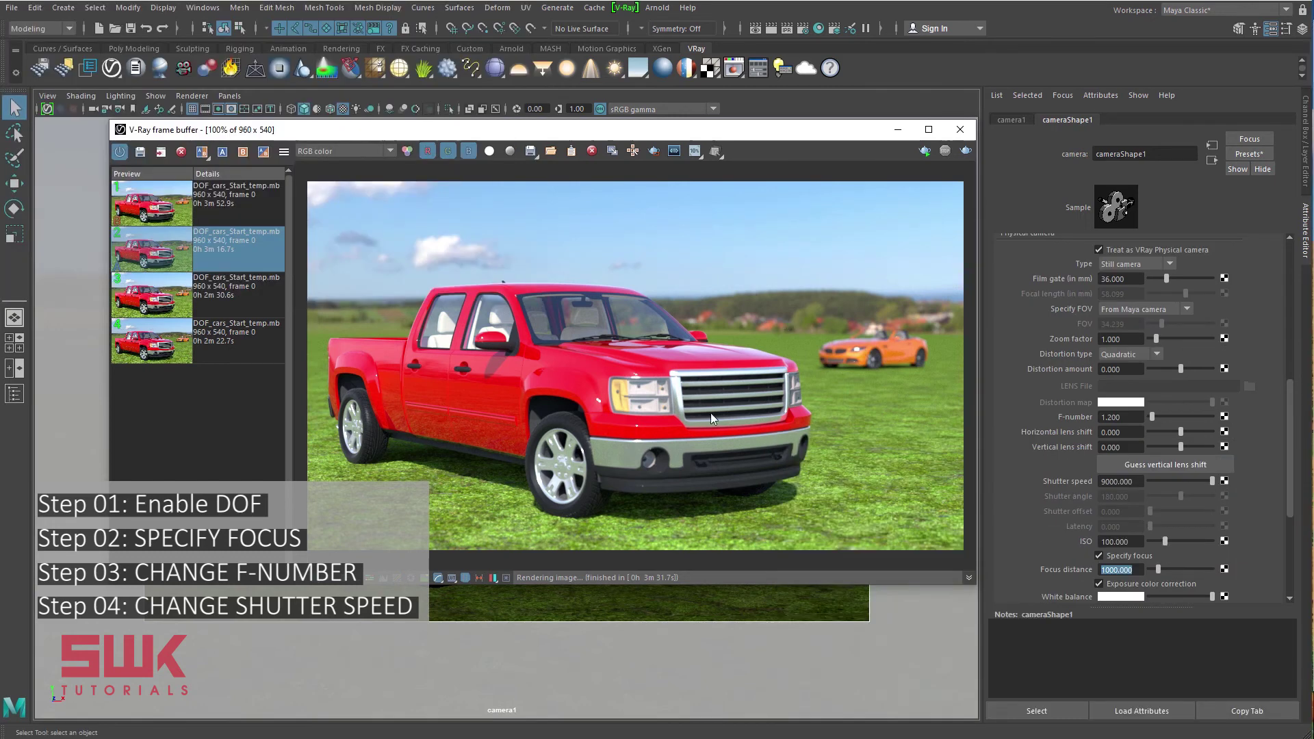
- Read the orange car's camera distance, then set the camera's focus distance to 3736
key(Return)
click(903, 130)
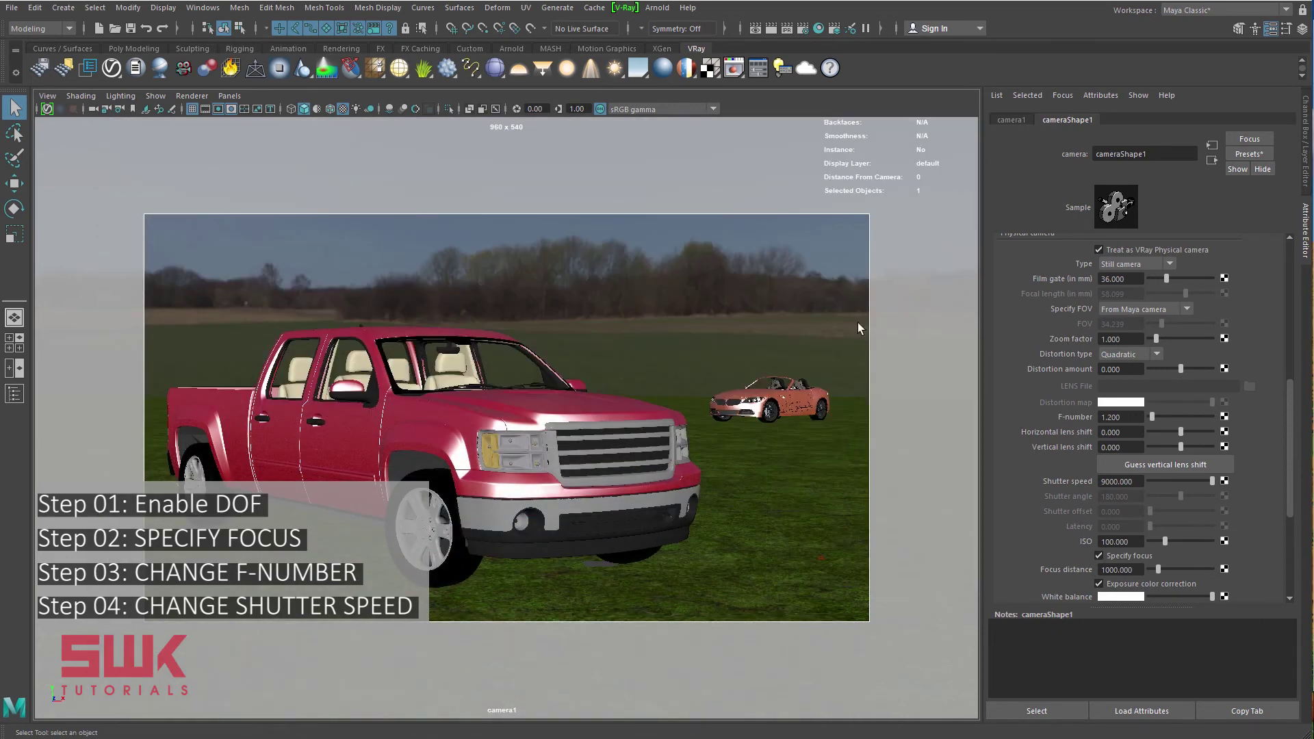
click(782, 399)
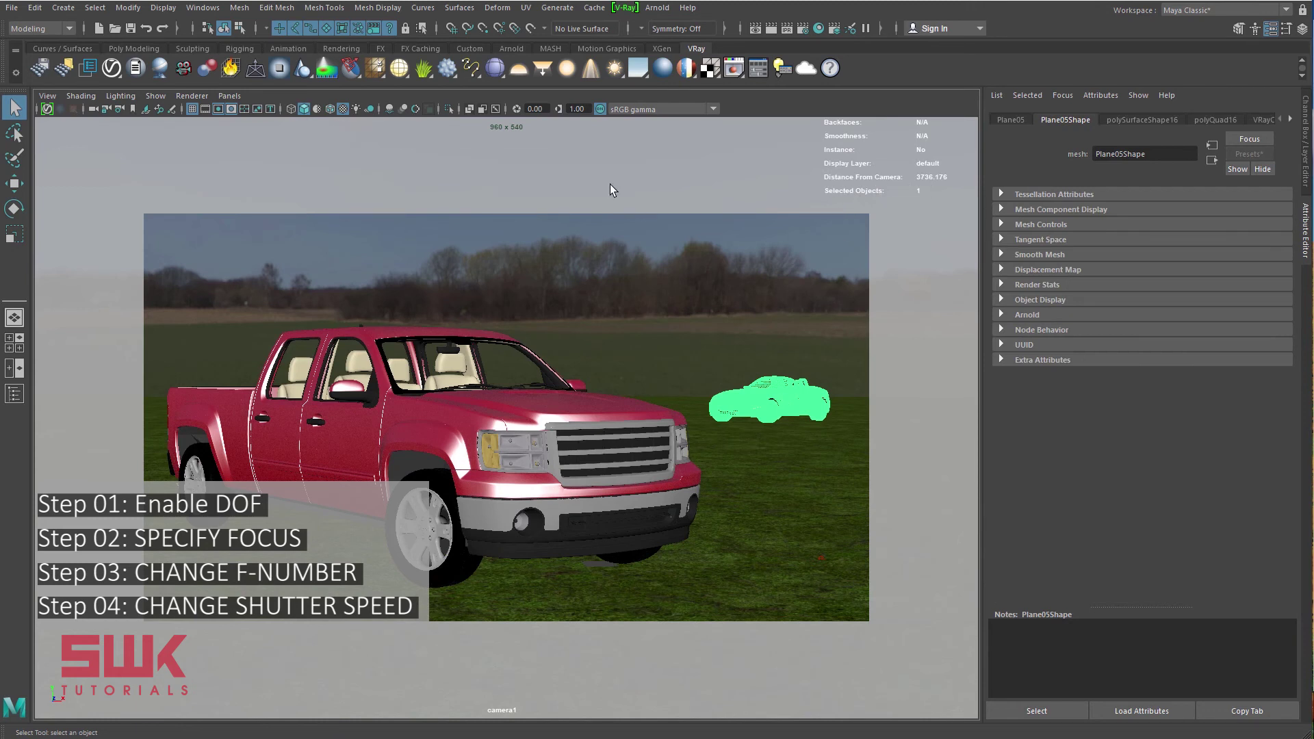
click(47, 95)
click(72, 119)
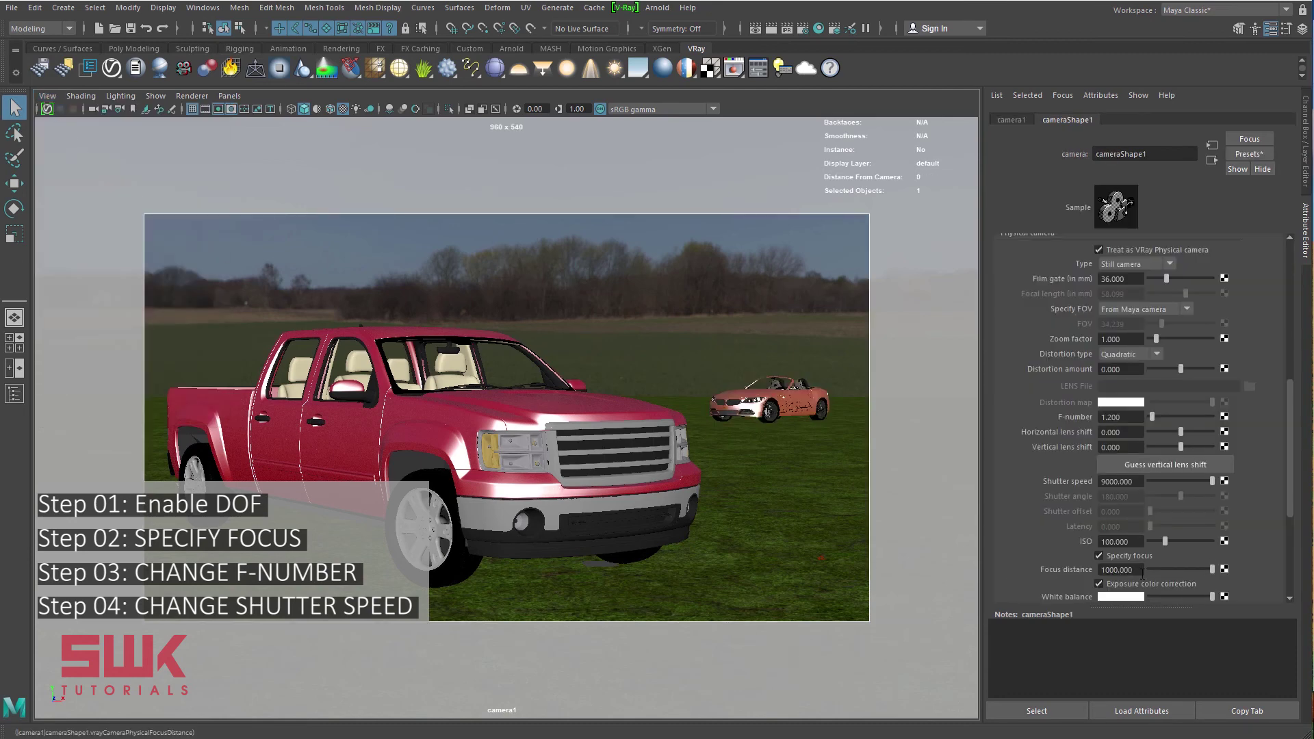
click(1104, 571)
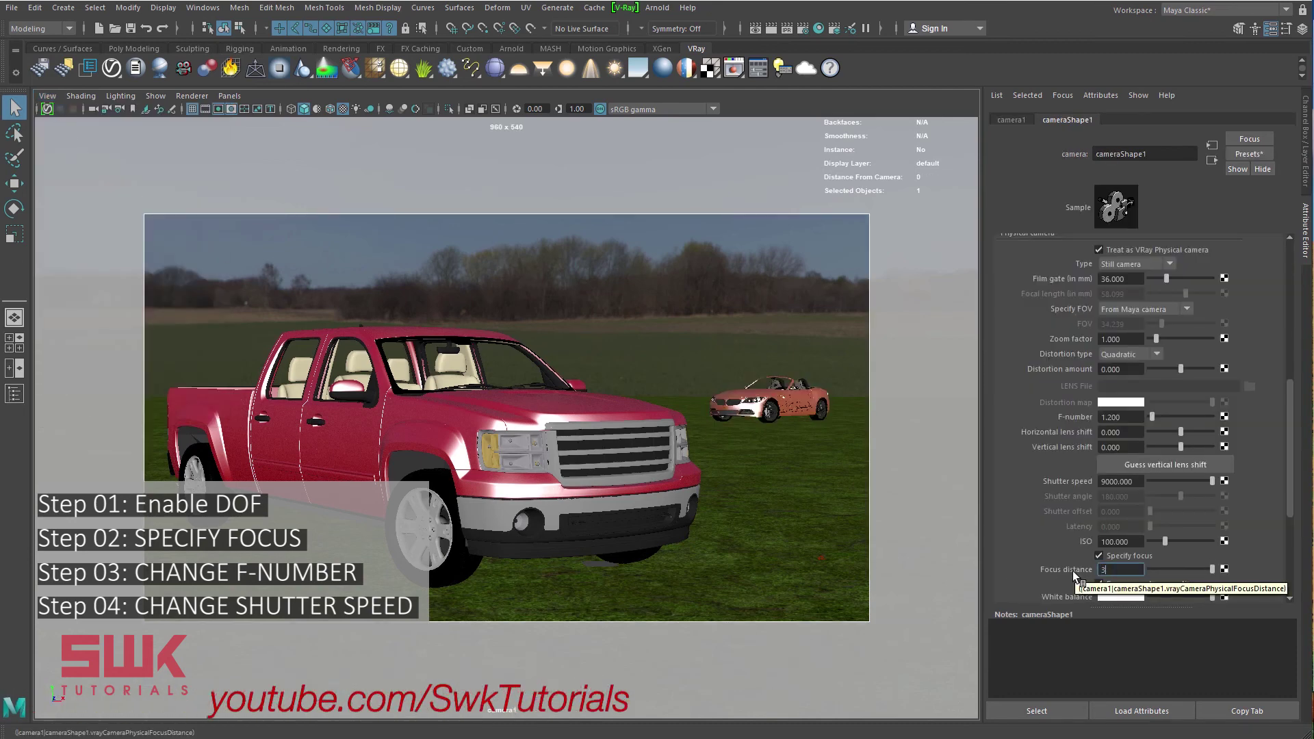
text(3736)
key(Return)
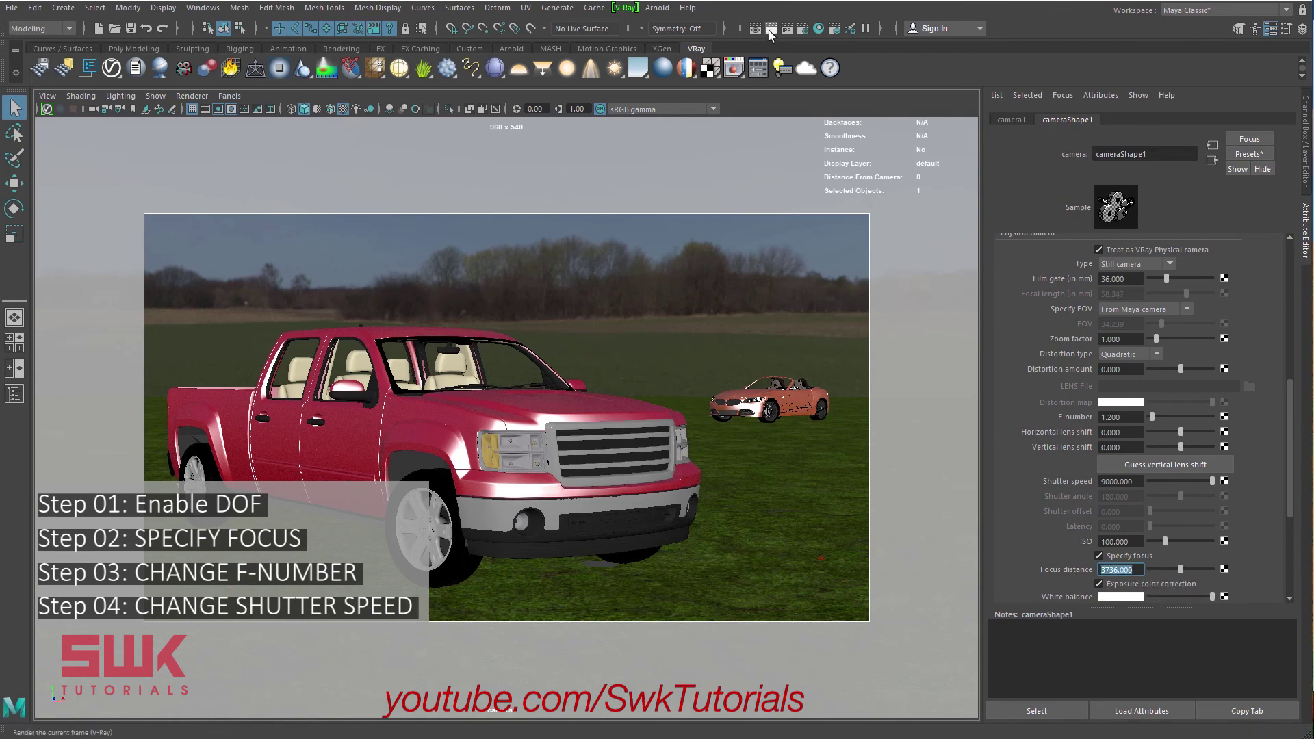
- Render the frame in V-Ray with the 3736 focus distance on the orange car
click(769, 30)
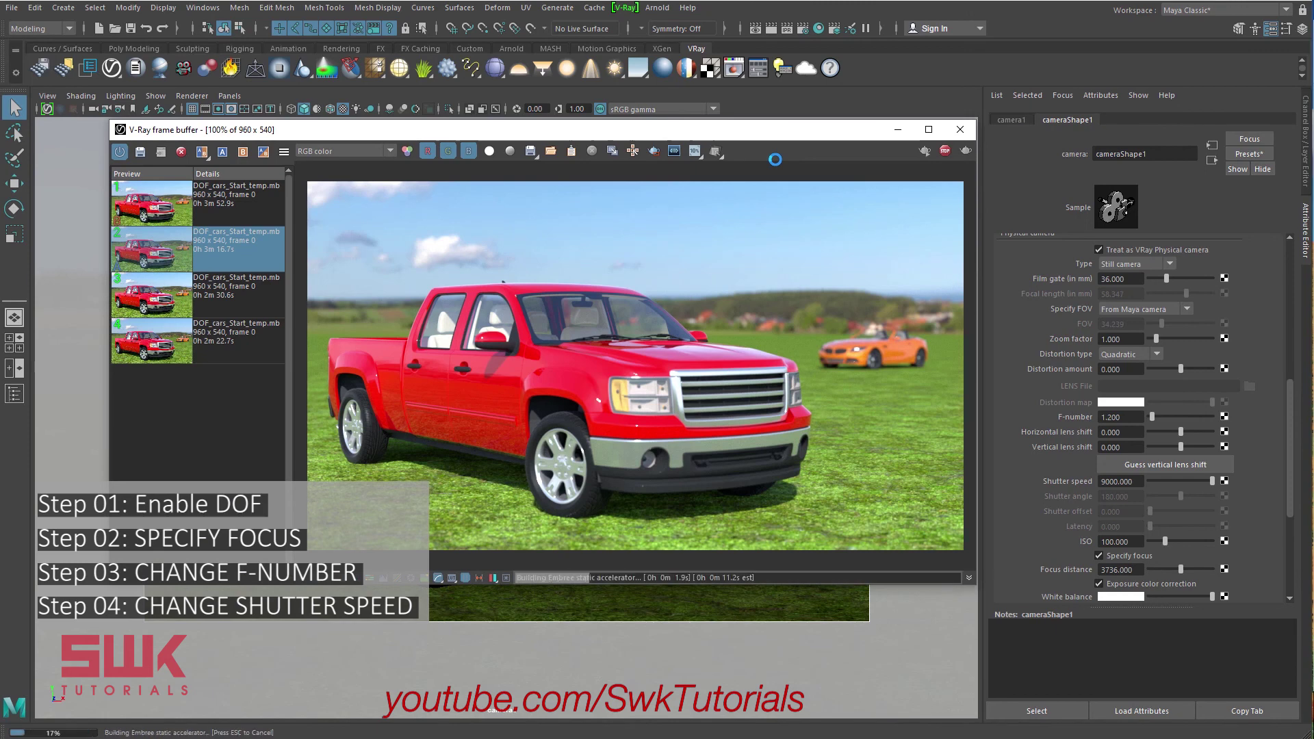